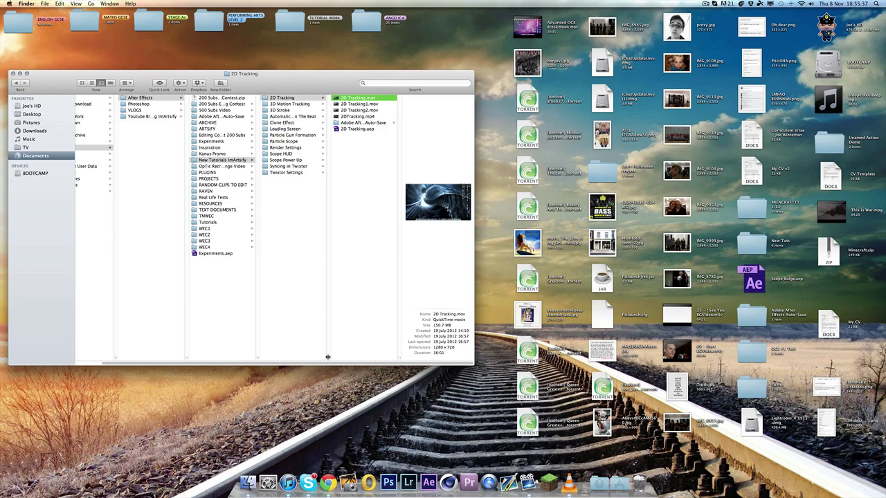
Widen the 2D Tracking and file columns in Finder so the full file names show
{"action": "left_click_drag", "start_coordinate": [333, 357], "coordinate": [349, 351]}
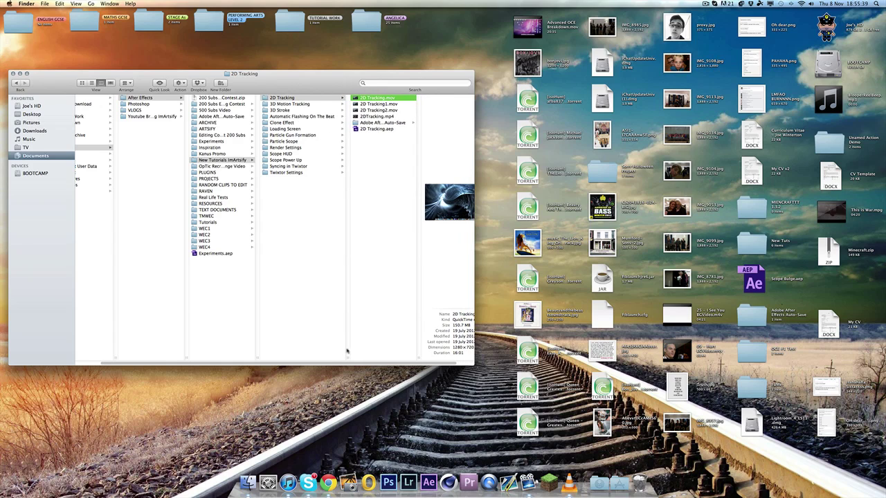
{"action": "left_click_drag", "start_coordinate": [419, 357], "coordinate": [437, 353]}
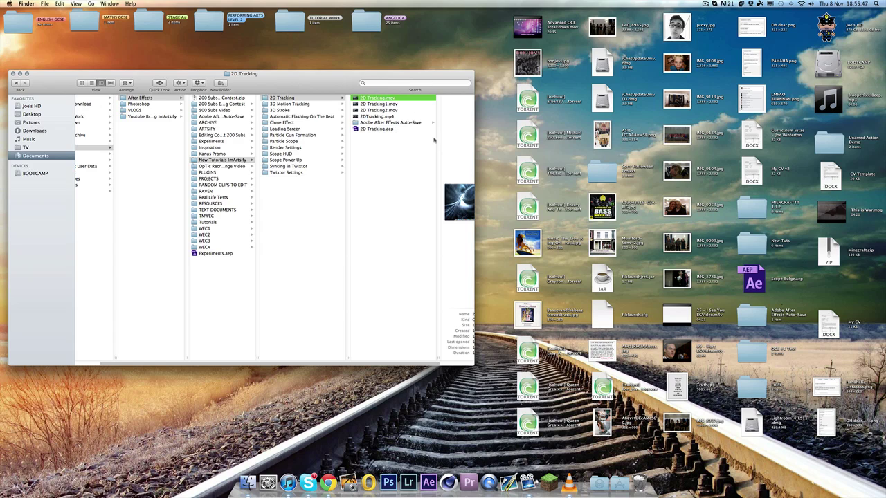
{"action": "left_click_drag", "start_coordinate": [437, 356], "coordinate": [435, 355]}
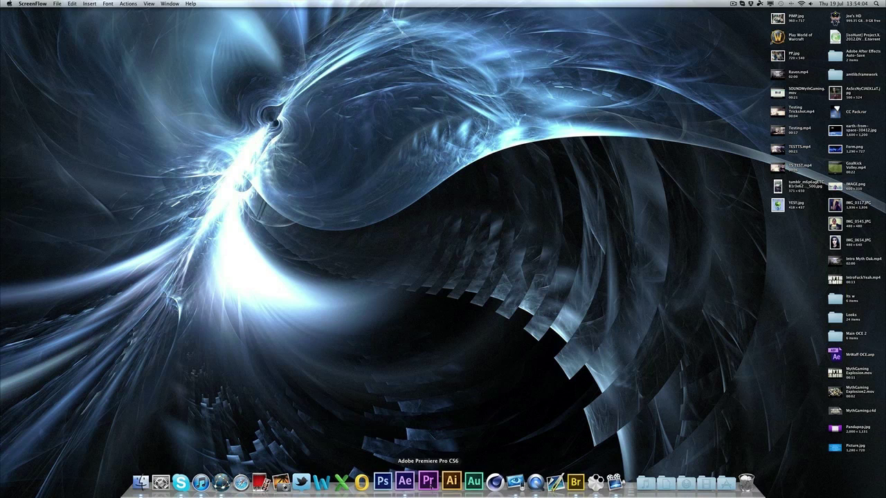
Open 2DTracking.mp4 in QuickTime Player, reposition the window and play it
{"action": "left_click", "coordinate": [528, 481]}
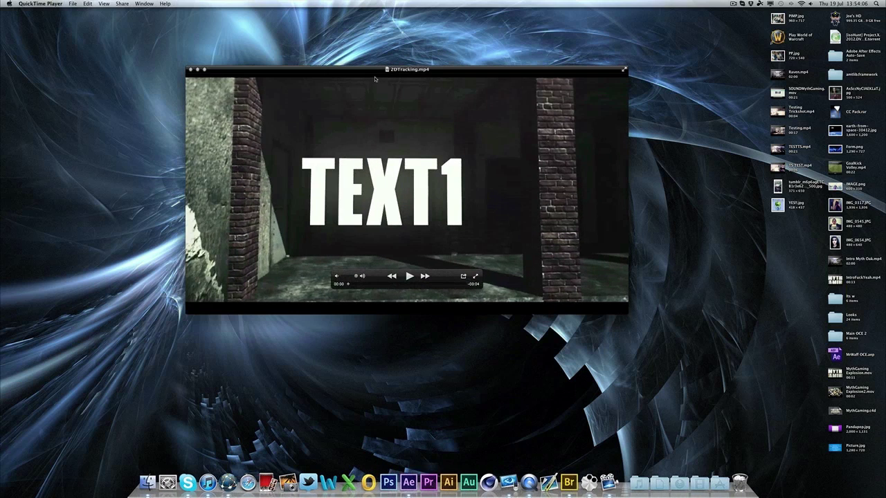
{"action": "left_click_drag", "start_coordinate": [400, 72], "coordinate": [416, 110]}
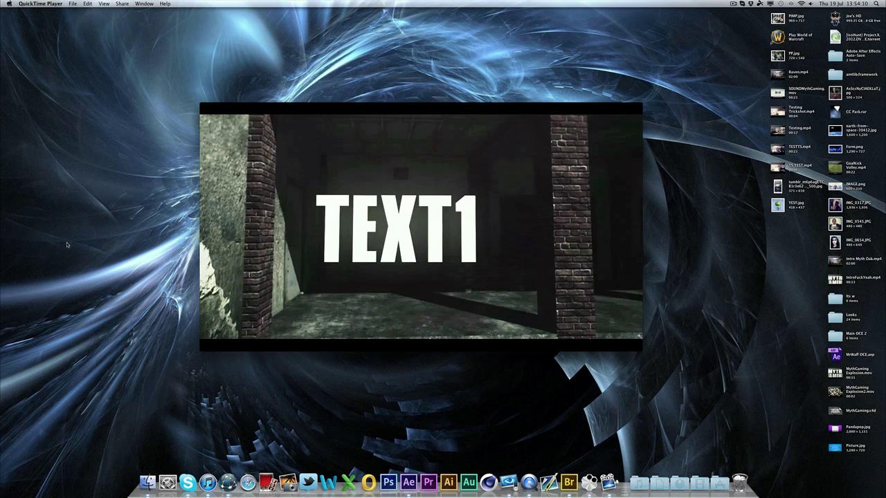
{"action": "mouse_move", "coordinate": [454, 256]}
{"action": "mouse_move", "coordinate": [448, 323]}
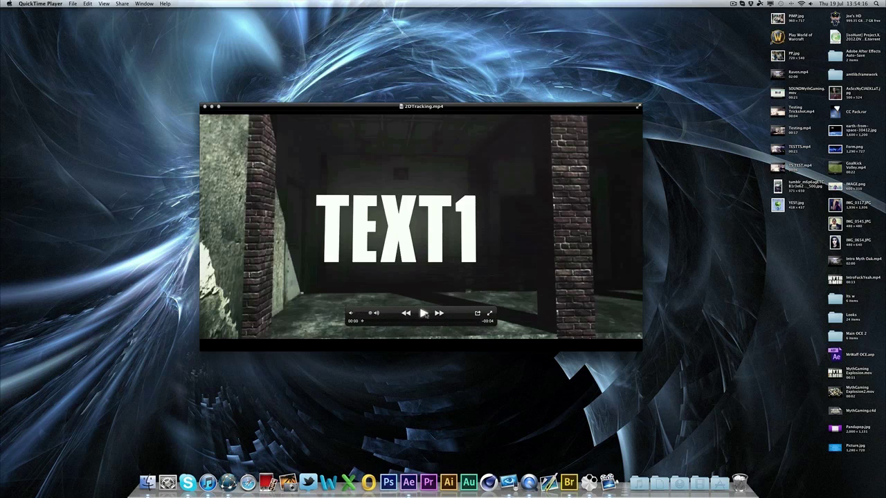
{"action": "left_click", "coordinate": [424, 313]}
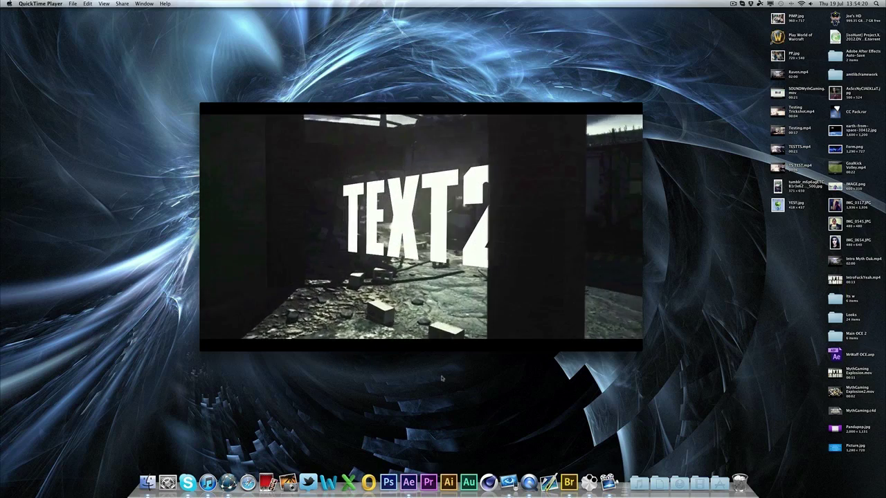
{"action": "left_click", "coordinate": [423, 312]}
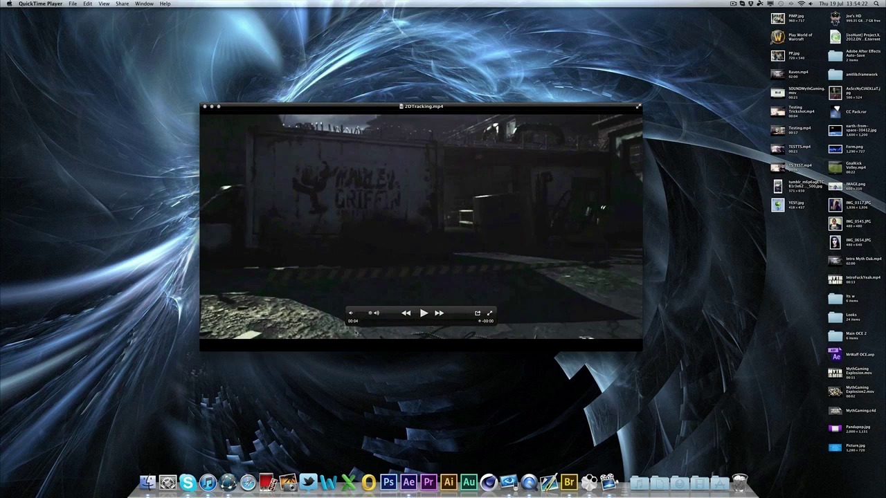
Replay and scrub through the video to review the TEXT1 and TEXT2 titles
{"action": "left_click", "coordinate": [424, 313]}
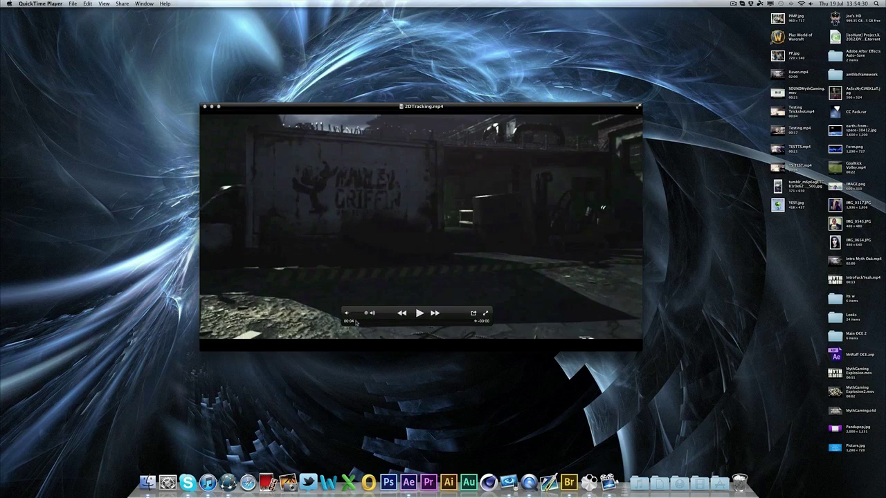
{"action": "left_click_drag", "start_coordinate": [356, 322], "coordinate": [441, 321]}
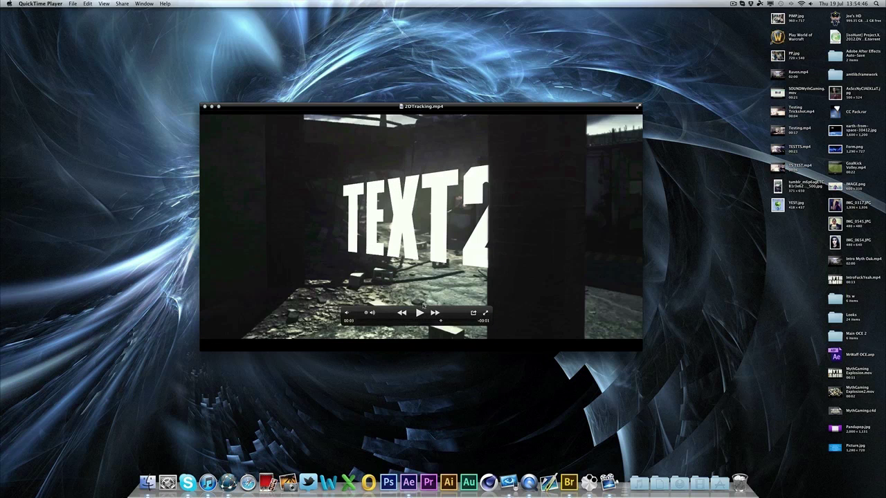
{"action": "left_click_drag", "start_coordinate": [440, 321], "coordinate": [347, 317]}
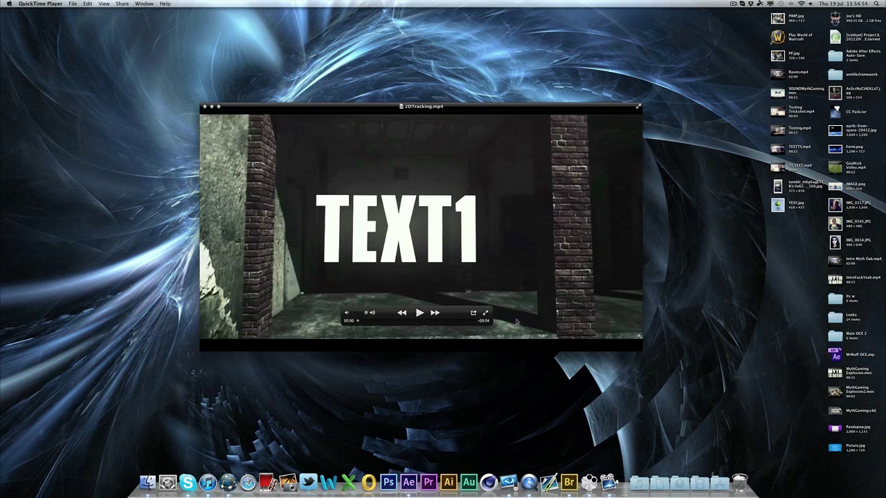
{"action": "left_click_drag", "start_coordinate": [359, 321], "coordinate": [414, 322]}
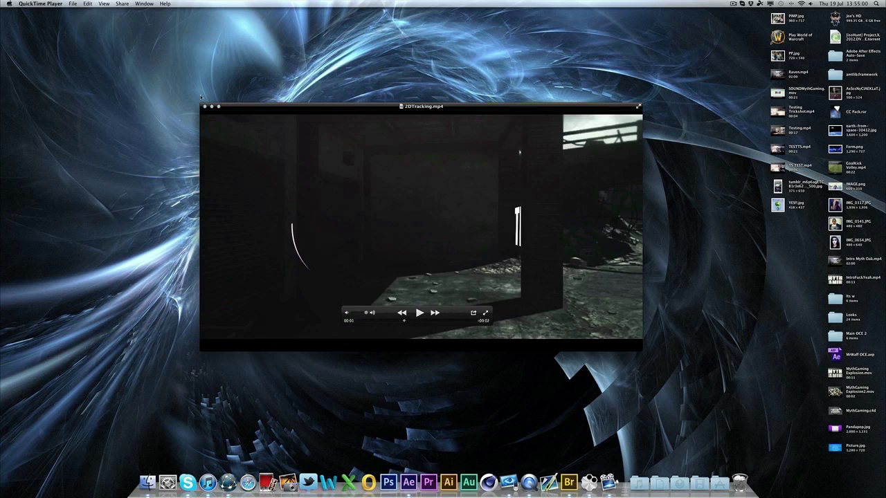
Create a new composition from the Cine1.mp4 footage in After Effects
{"action": "left_click", "coordinate": [407, 479]}
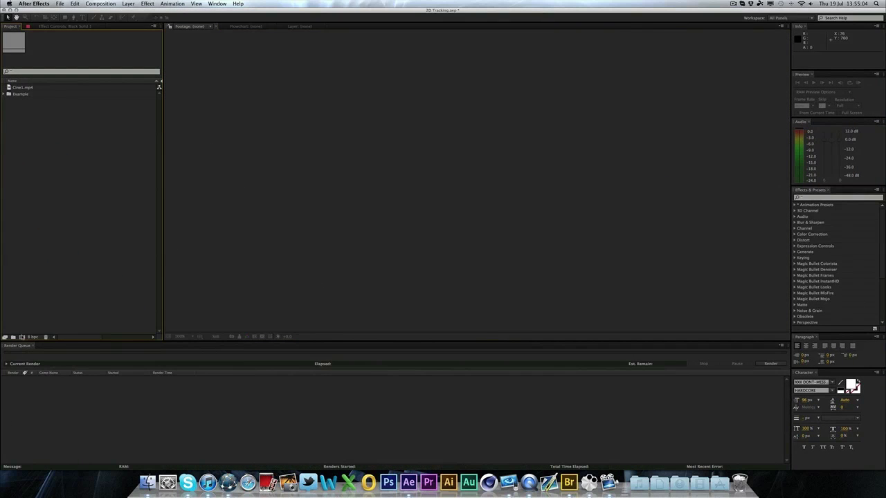
{"action": "left_click", "coordinate": [21, 88]}
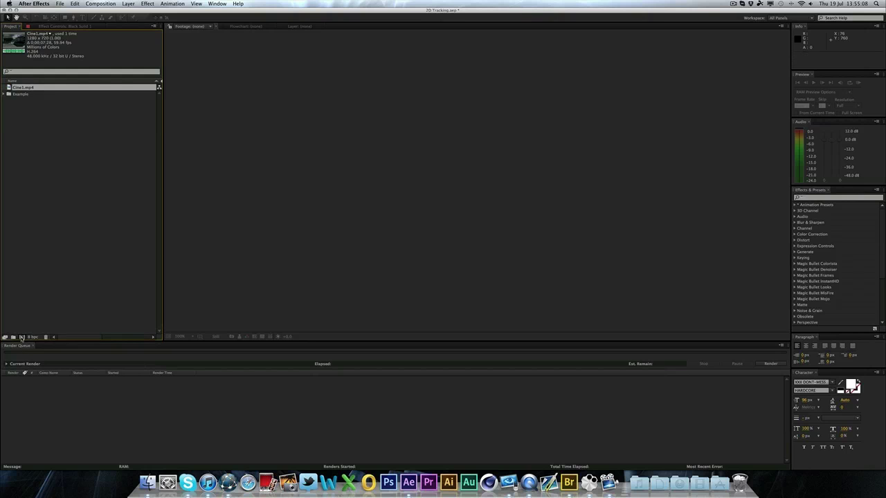
{"action": "left_click", "coordinate": [22, 338]}
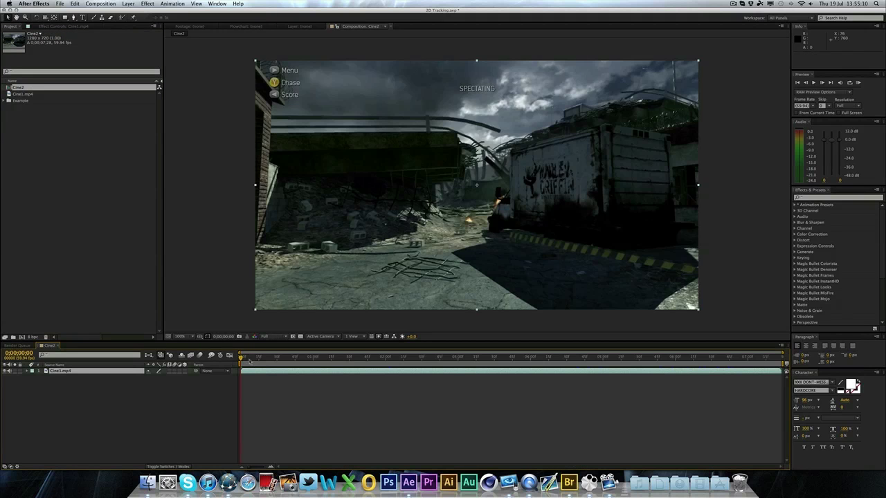
Set the work area from 0;00;01;59 to 0;00;06;30 and trim the comp to it
{"action": "left_click_drag", "start_coordinate": [250, 360], "coordinate": [384, 358]}
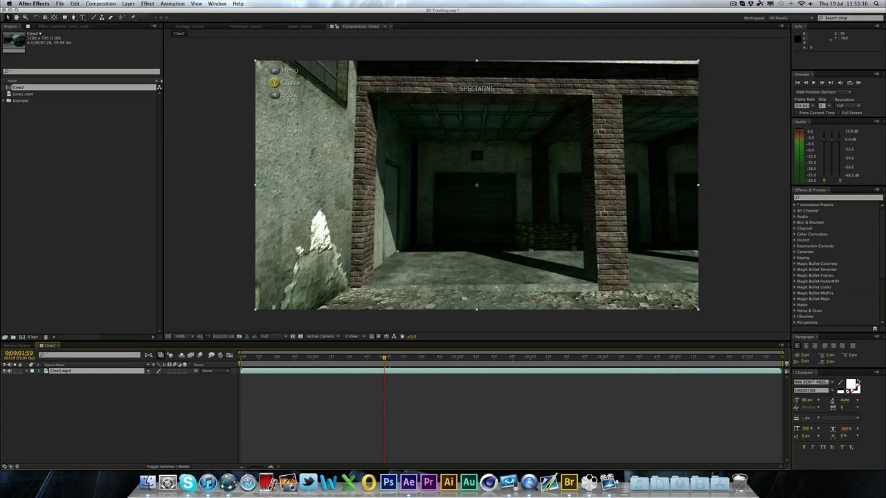
{"action": "left_click_drag", "start_coordinate": [242, 363], "coordinate": [383, 363]}
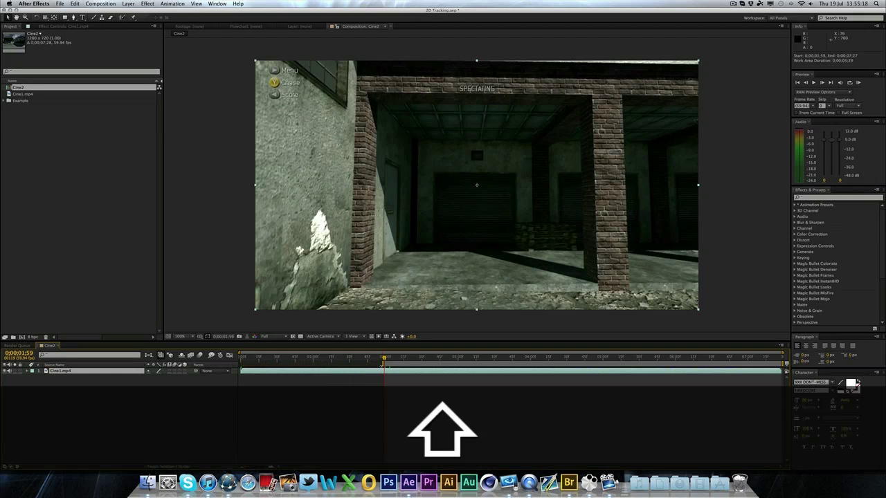
{"action": "key", "text": "space"}
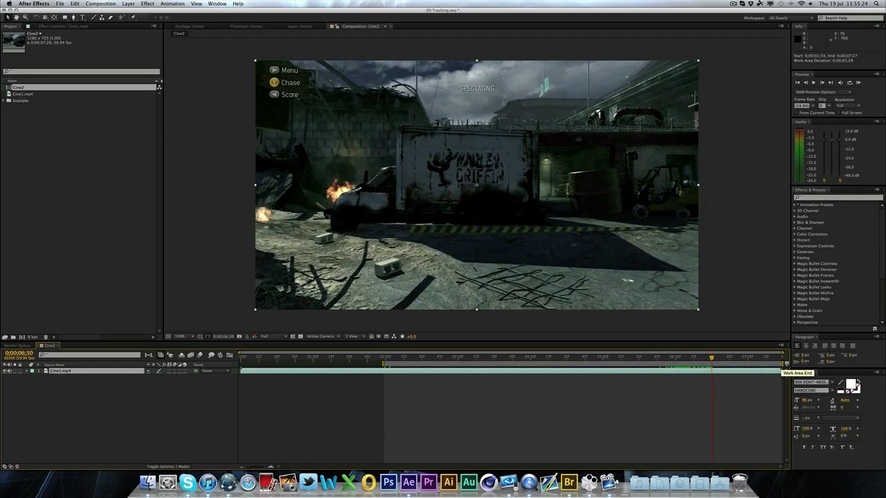
{"action": "left_click_drag", "start_coordinate": [775, 364], "coordinate": [749, 363]}
{"action": "key", "text": "super+z"}
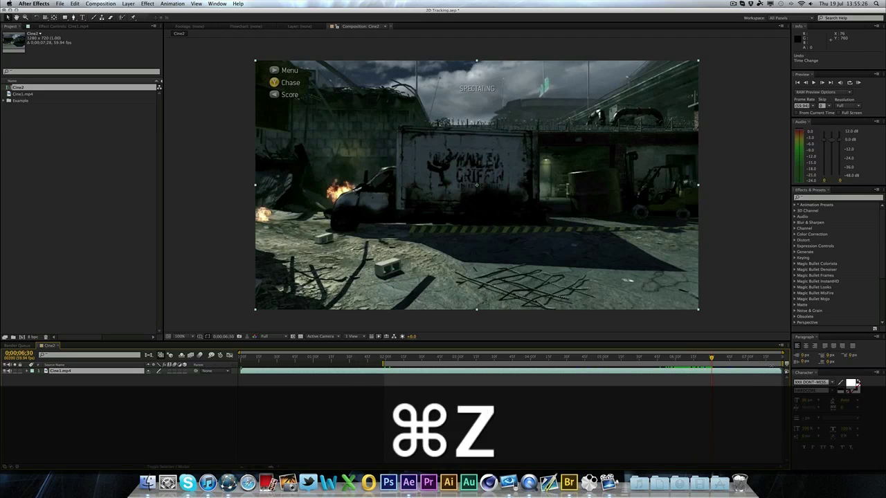
{"action": "left_click_drag", "start_coordinate": [775, 363], "coordinate": [713, 363]}
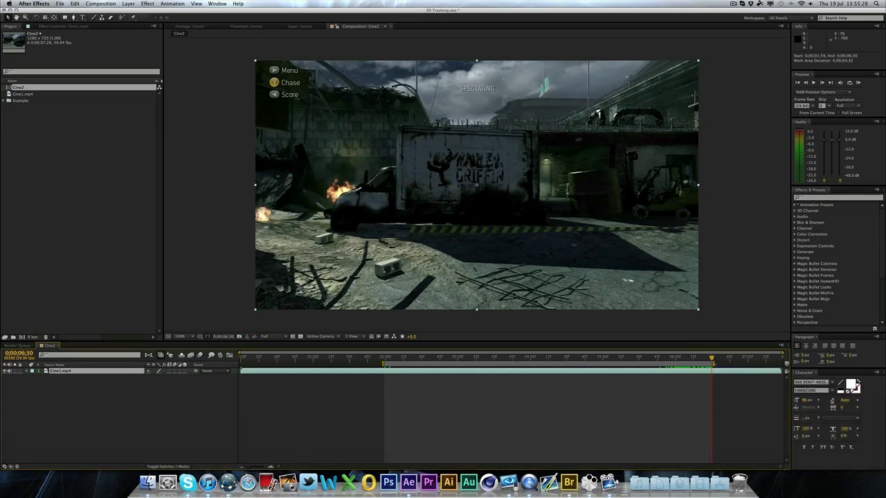
{"action": "right_click", "coordinate": [621, 364]}
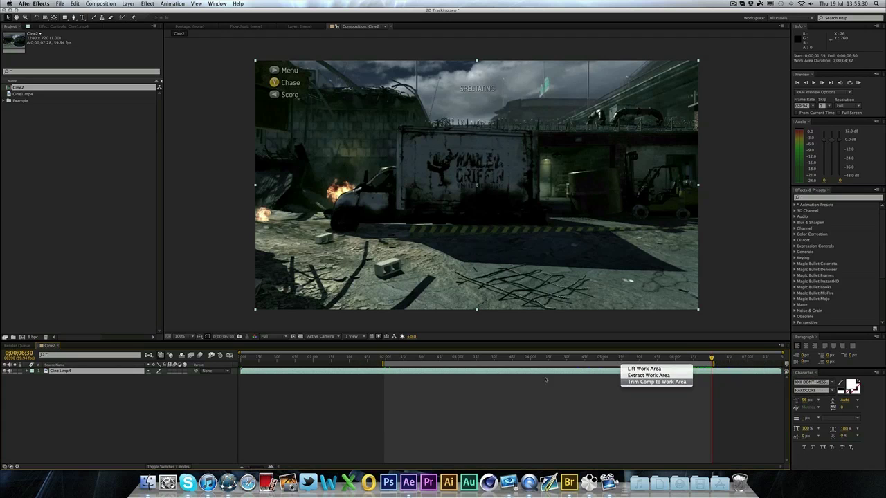
{"action": "left_click", "coordinate": [643, 369]}
{"action": "left_click_drag", "start_coordinate": [247, 362], "coordinate": [643, 364]}
{"action": "key", "text": "Home"}
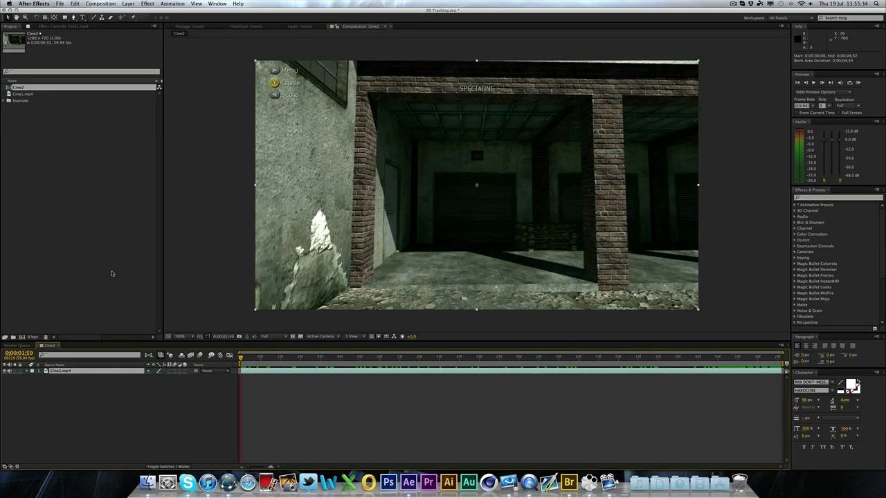
{"action": "left_click", "coordinate": [130, 237]}
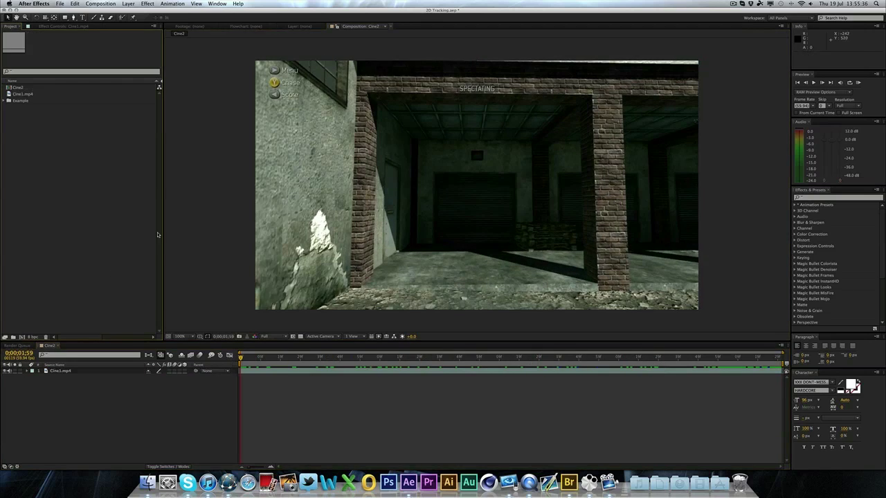
{"action": "left_click", "coordinate": [76, 371]}
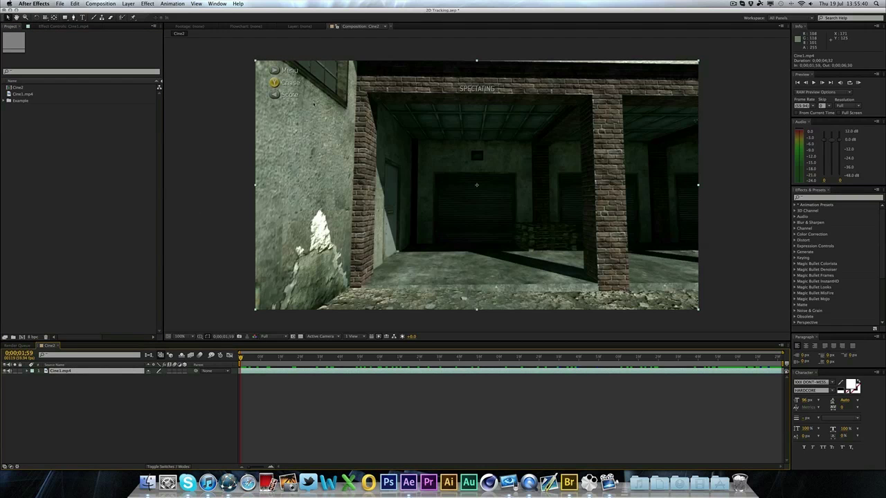
{"action": "key", "text": "s"}
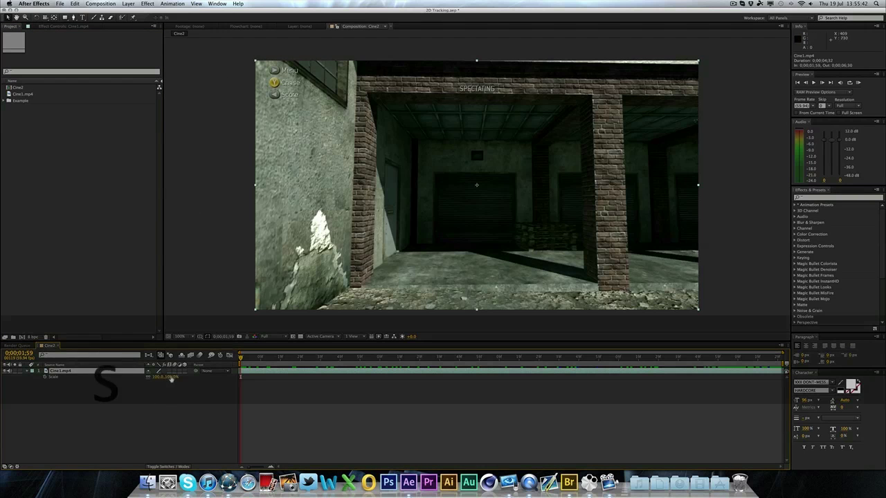
{"action": "left_click_drag", "start_coordinate": [171, 379], "coordinate": [187, 380]}
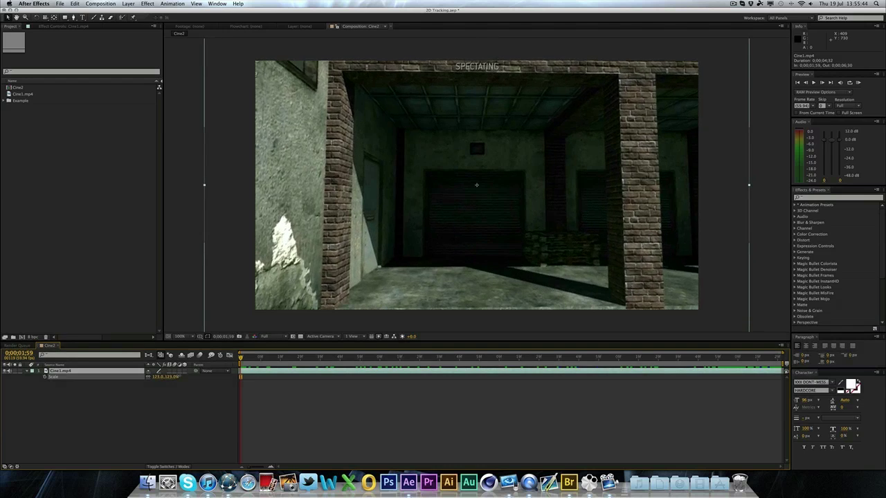
{"action": "left_click_drag", "start_coordinate": [547, 285], "coordinate": [539, 272]}
{"action": "left_click", "coordinate": [183, 416]}
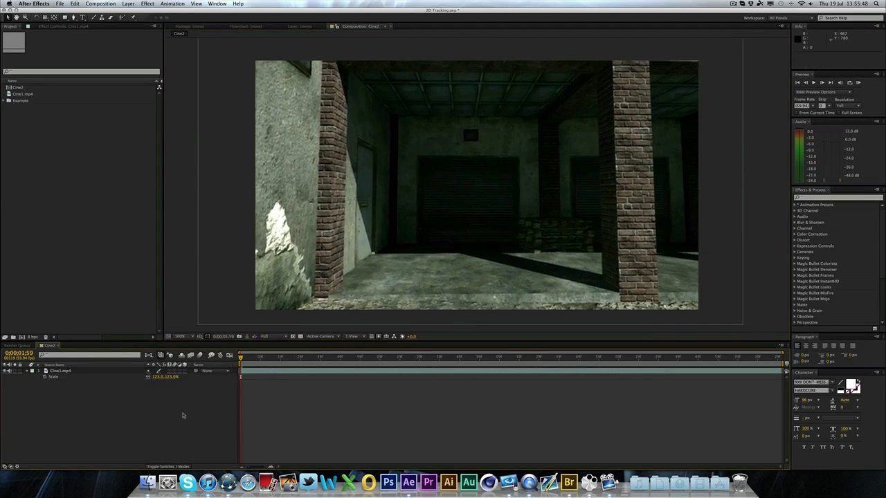
{"action": "mouse_move", "coordinate": [241, 358]}
{"action": "left_mouse_down"}
{"action": "mouse_move", "coordinate": [621, 360]}
{"action": "mouse_move", "coordinate": [240, 359]}
{"action": "left_mouse_up"}
{"action": "left_click", "coordinate": [96, 372]}
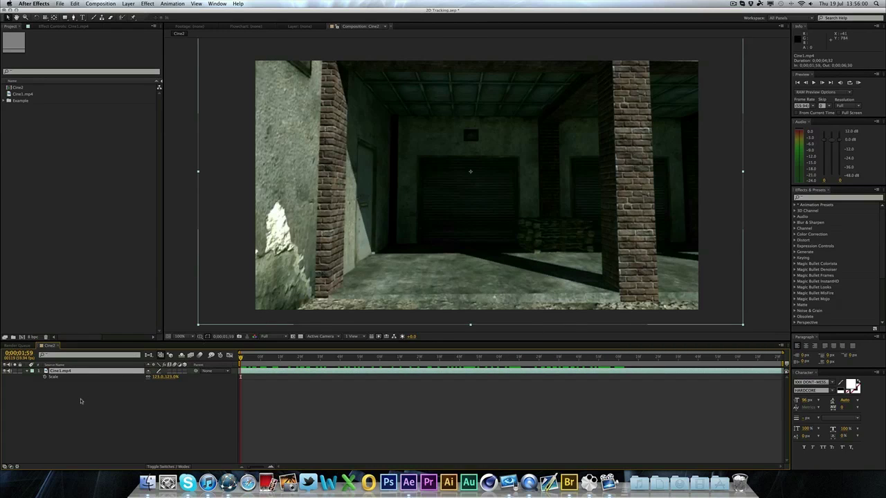
{"action": "left_click", "coordinate": [80, 401]}
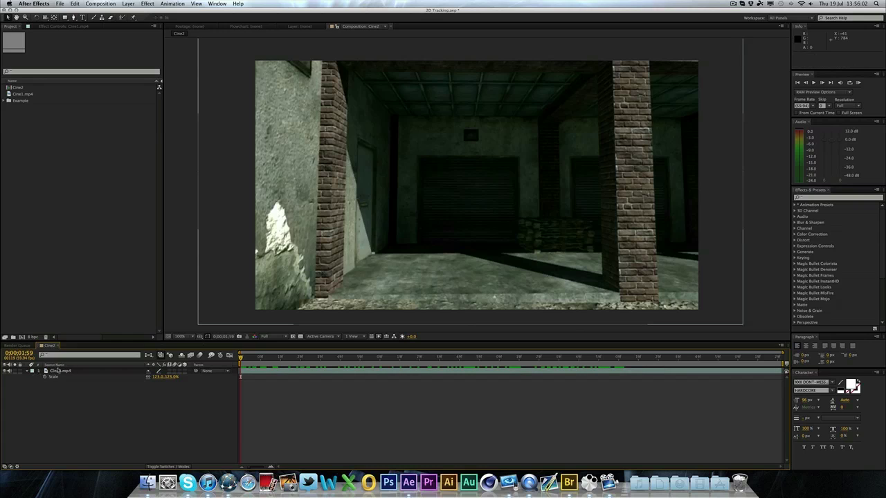
{"action": "left_click", "coordinate": [59, 371]}
{"action": "left_click", "coordinate": [27, 372]}
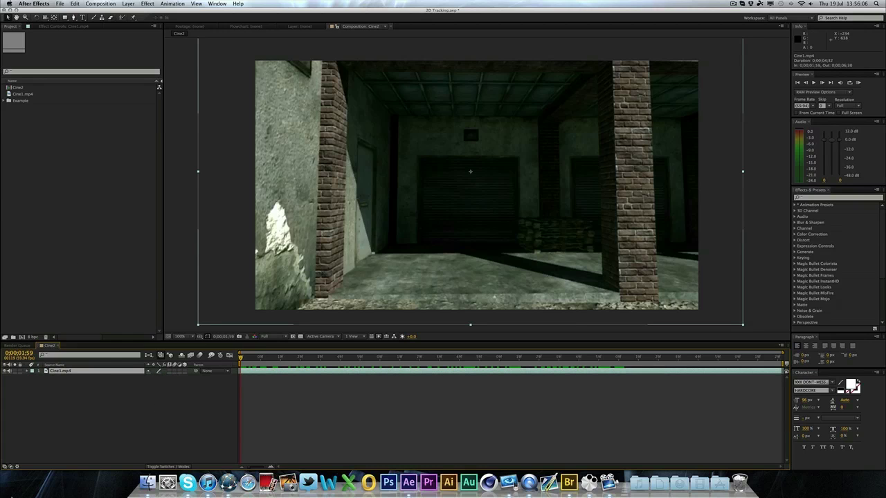
Apply The Foundry's CameraTracker effect to the Cine1.mp4 layer
{"action": "left_click", "coordinate": [148, 3]}
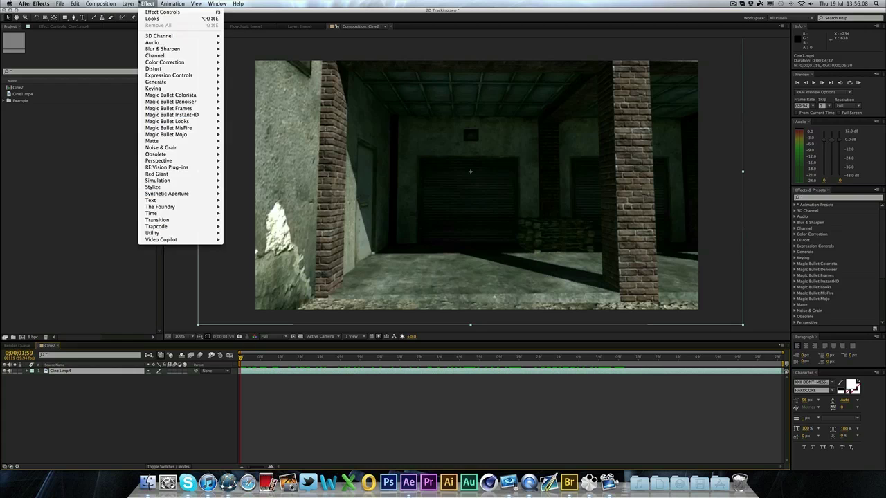
{"action": "mouse_move", "coordinate": [160, 207]}
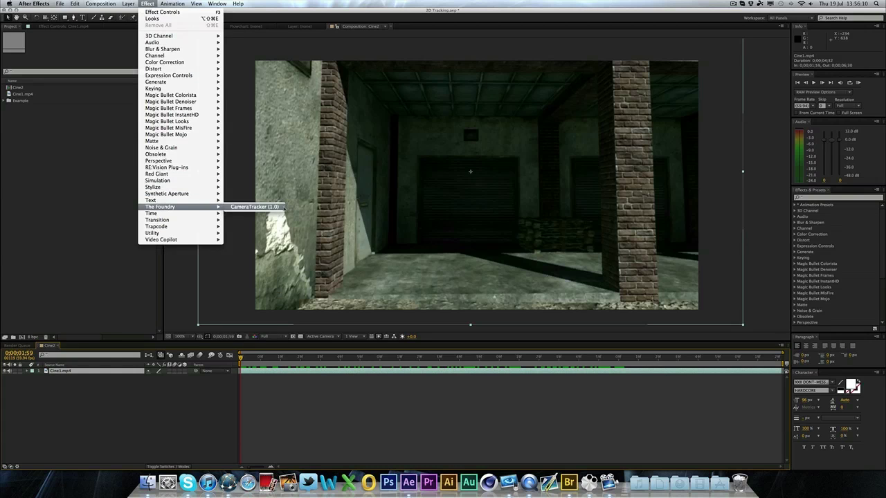
{"action": "left_click", "coordinate": [275, 209]}
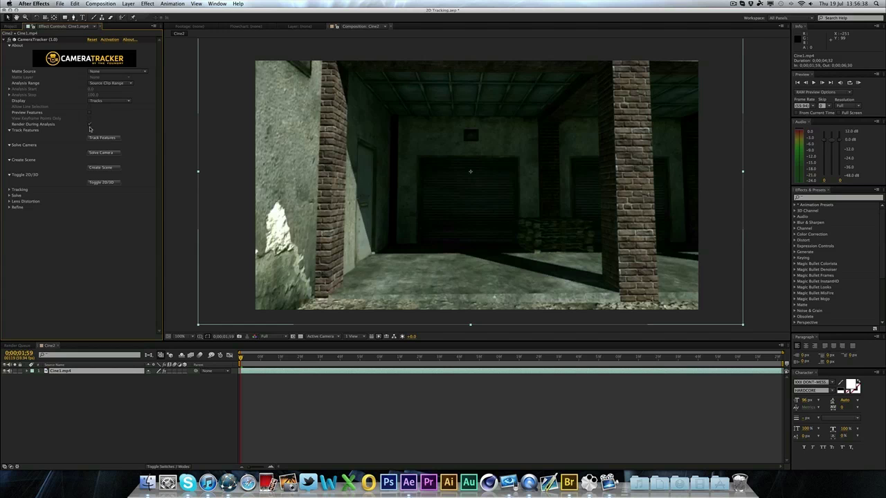
Turn off Render During Analysis and start Track Features from the first frame
{"action": "left_click_drag", "start_coordinate": [242, 358], "coordinate": [210, 359]}
{"action": "left_click", "coordinate": [90, 125]}
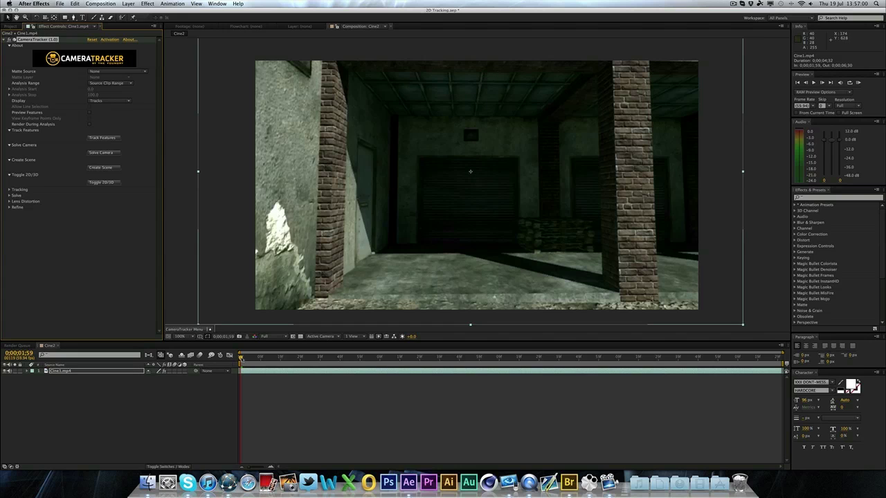
{"action": "left_click_drag", "start_coordinate": [241, 358], "coordinate": [317, 358]}
{"action": "key", "text": "Home"}
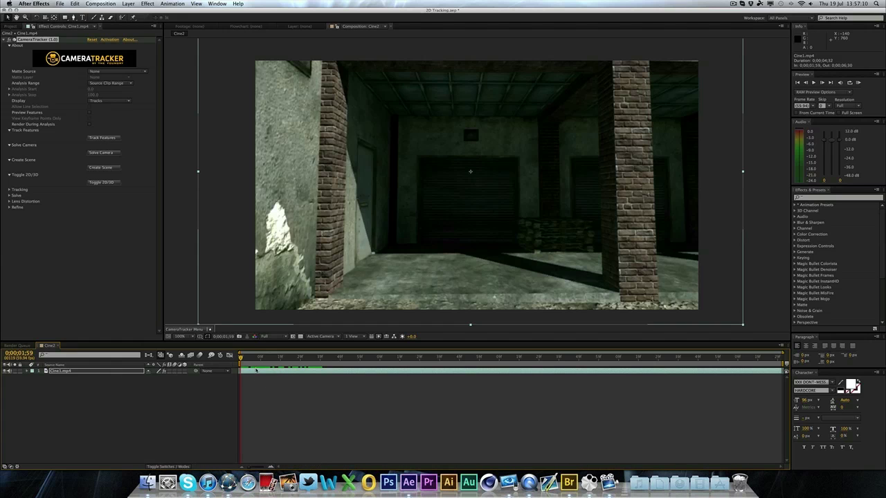
{"action": "mouse_move", "coordinate": [241, 357]}
{"action": "left_mouse_down"}
{"action": "mouse_move", "coordinate": [250, 357]}
{"action": "mouse_move", "coordinate": [228, 358]}
{"action": "left_mouse_up"}
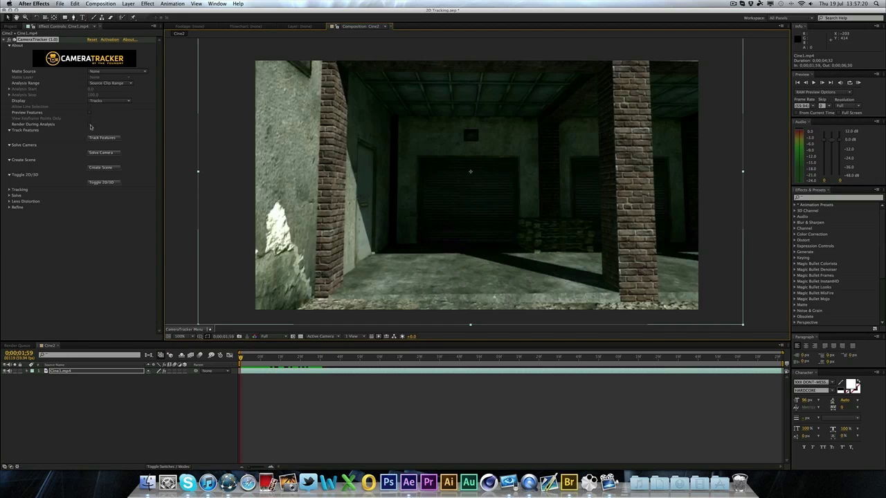
{"action": "left_click", "coordinate": [102, 137]}
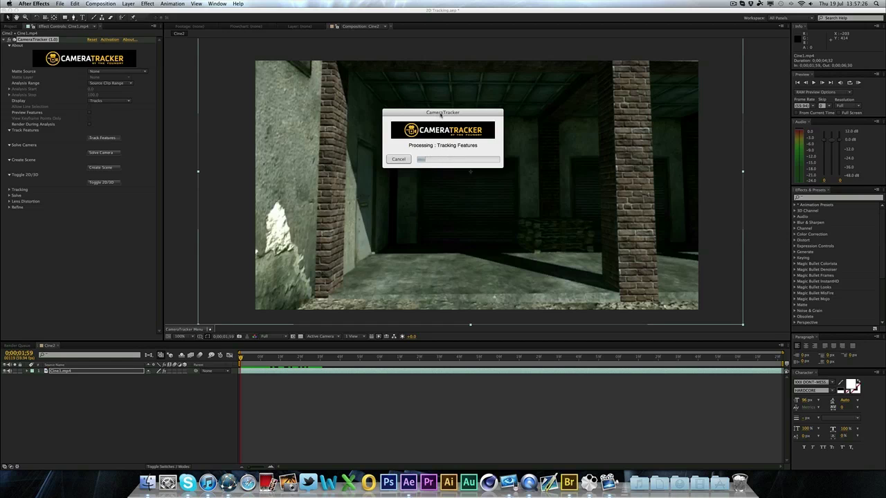
Let the feature tracking finish and RAM-preview the footage
{"action": "left_click_drag", "start_coordinate": [441, 113], "coordinate": [470, 176]}
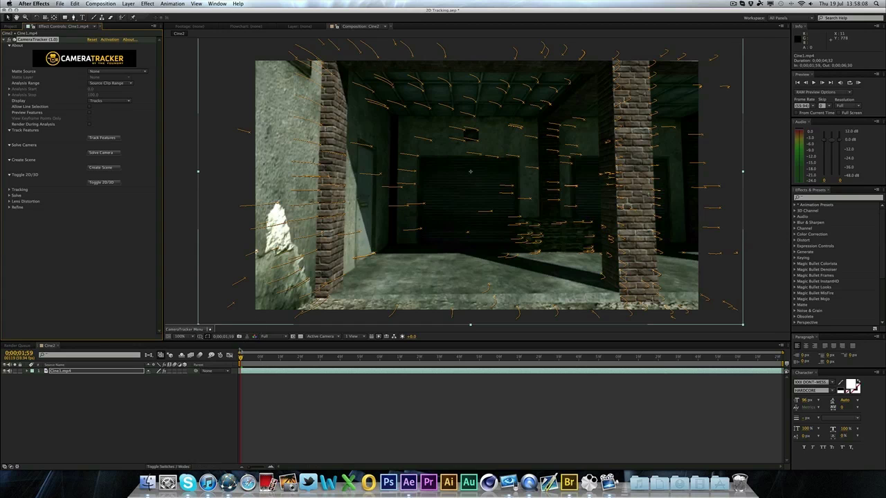
{"action": "key", "text": "KP_0"}
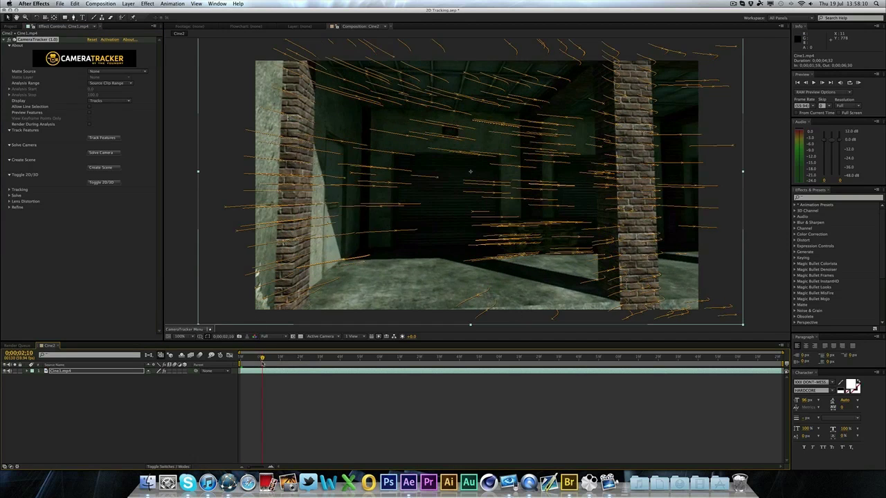
{"action": "left_click", "coordinate": [307, 389]}
{"action": "left_click", "coordinate": [191, 426]}
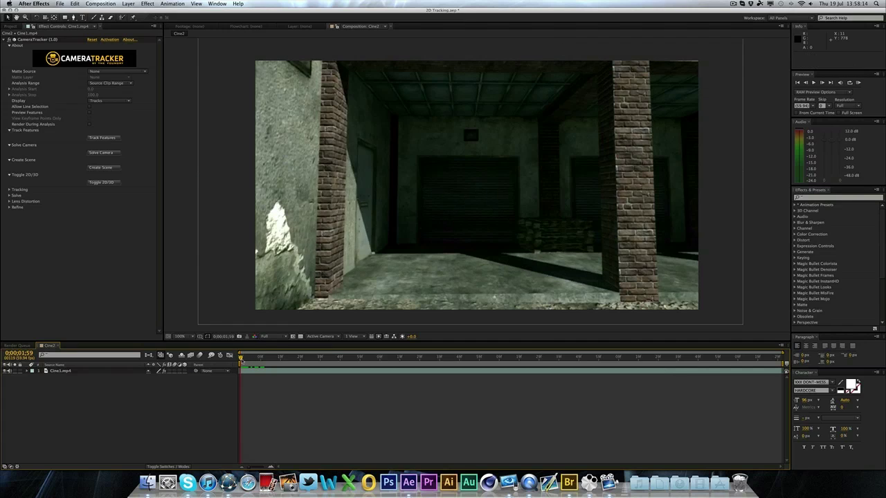
{"action": "key", "text": "KP_0"}
Select the CameraTracker effect on Cine1.mp4 so the orange track trails appear
{"action": "left_click", "coordinate": [121, 372]}
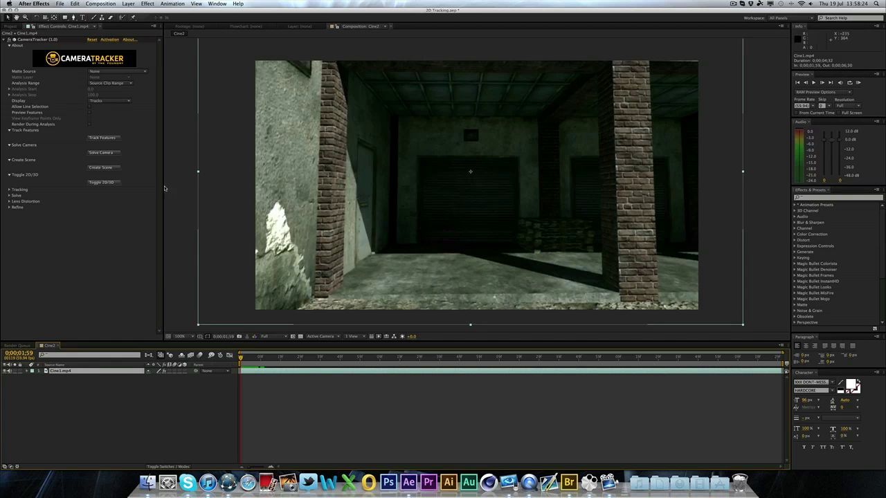
{"action": "left_click", "coordinate": [178, 183]}
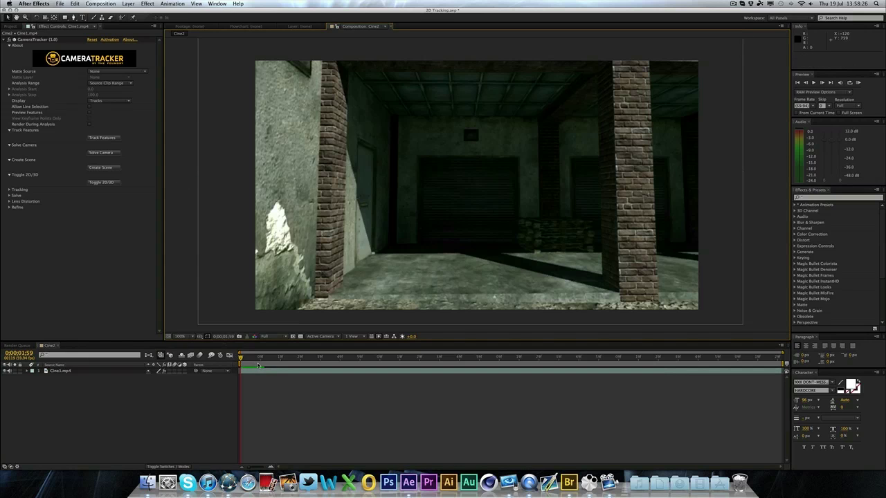
{"action": "left_click_drag", "start_coordinate": [253, 360], "coordinate": [264, 358]}
{"action": "key", "text": "Home"}
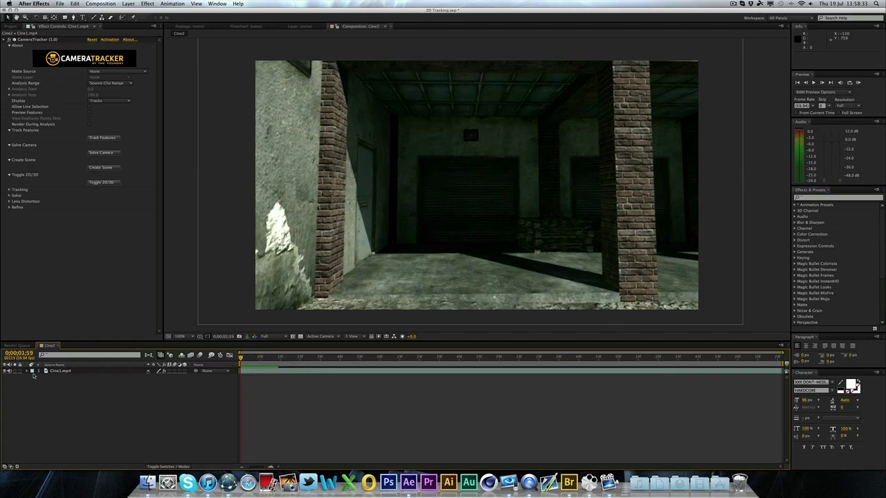
{"action": "left_click", "coordinate": [47, 372]}
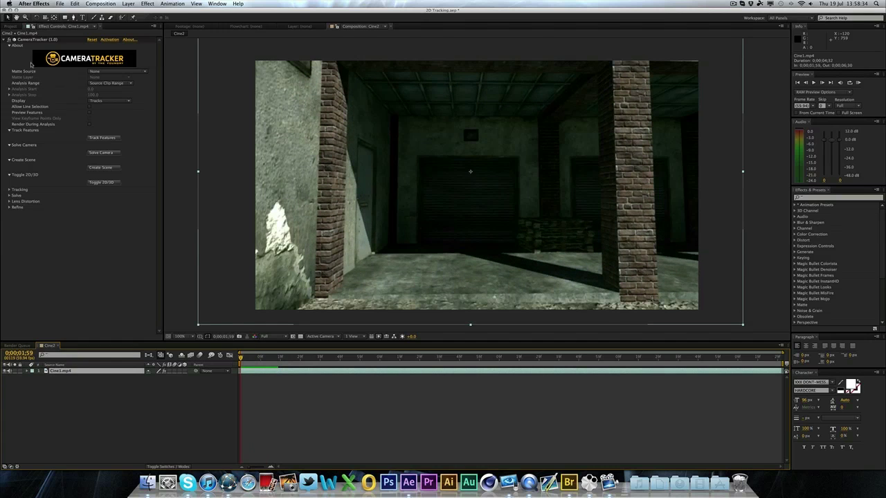
{"action": "left_click", "coordinate": [30, 39]}
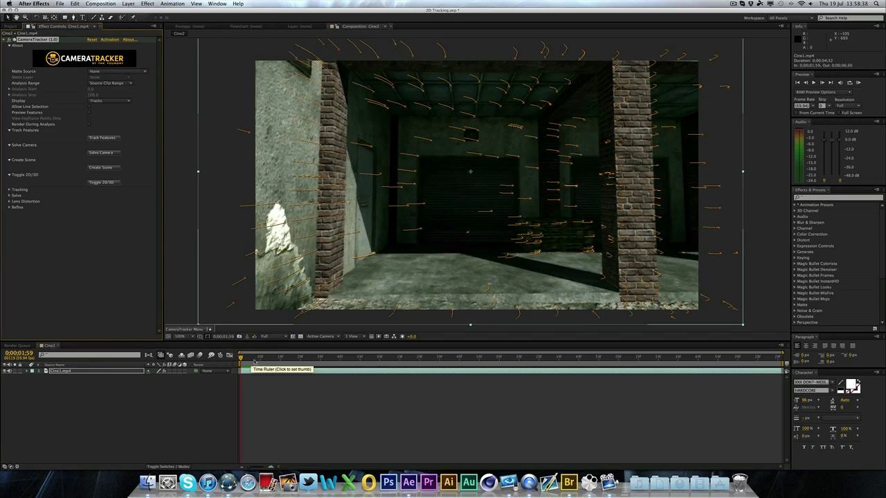
Preview the tracked footage, then run Solve Camera and accept the solve results
{"action": "left_click_drag", "start_coordinate": [241, 358], "coordinate": [634, 357]}
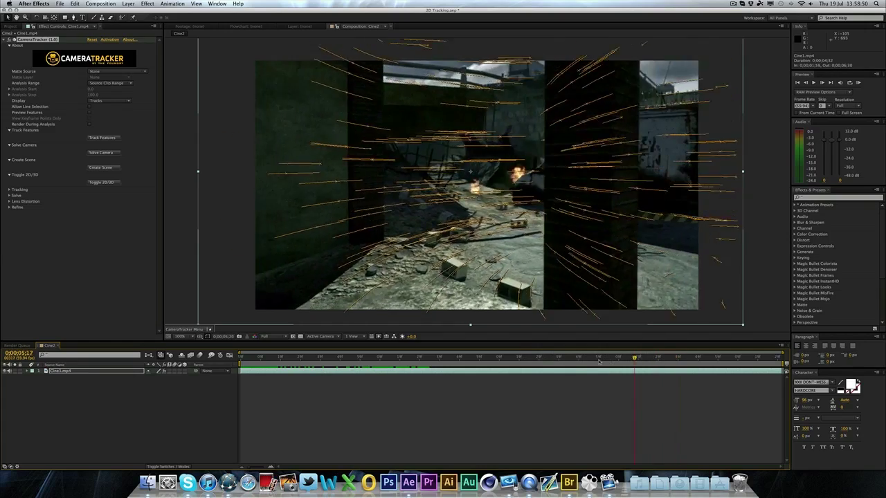
{"action": "key", "text": "KP_0"}
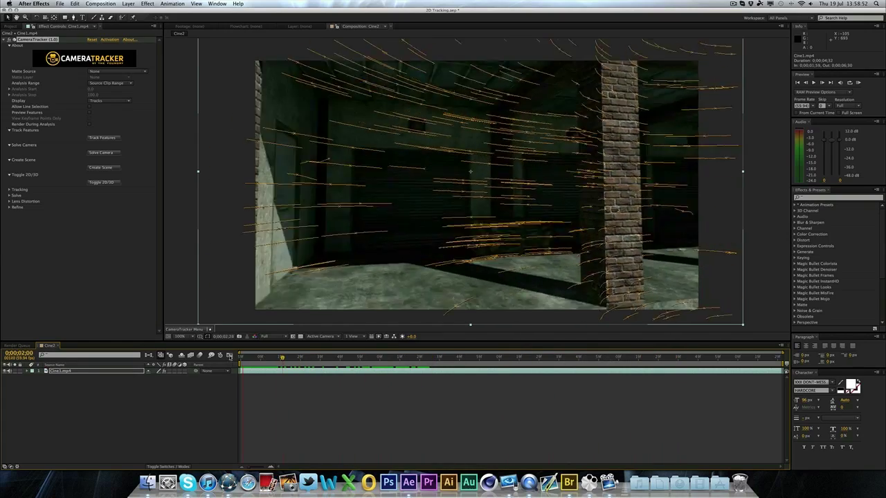
{"action": "key", "text": "KP_0"}
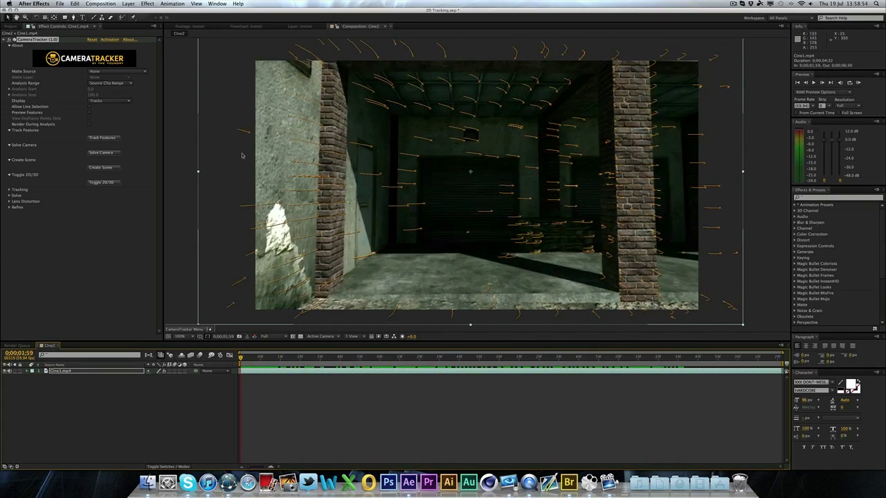
{"action": "left_click", "coordinate": [102, 153]}
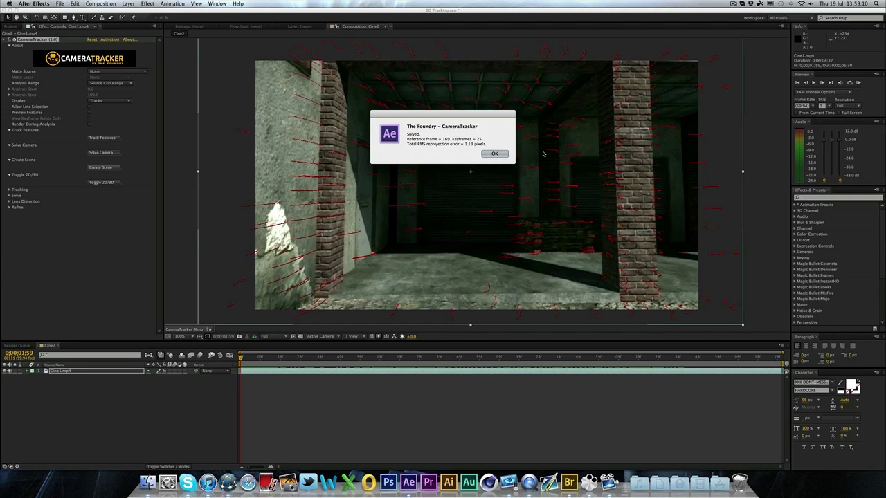
{"action": "left_click", "coordinate": [494, 154]}
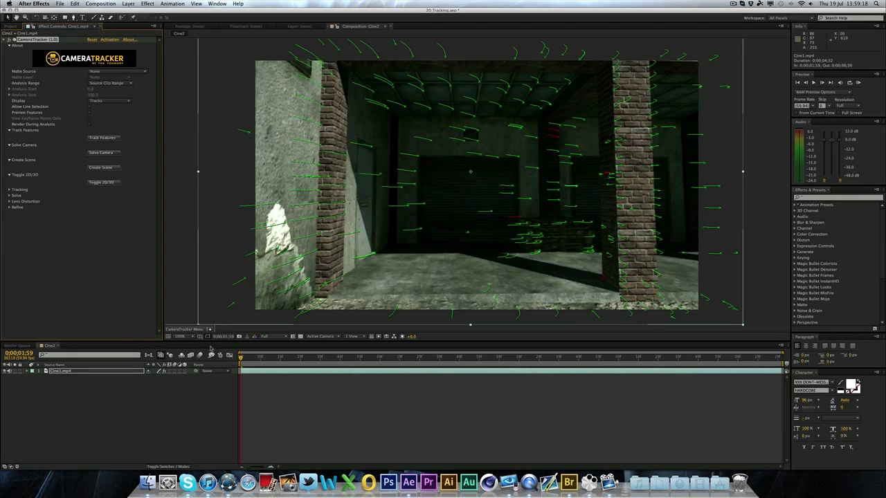
Create the CameraTracker camera and null layers, then scrub the footage to check the solve
{"action": "left_click", "coordinate": [100, 167]}
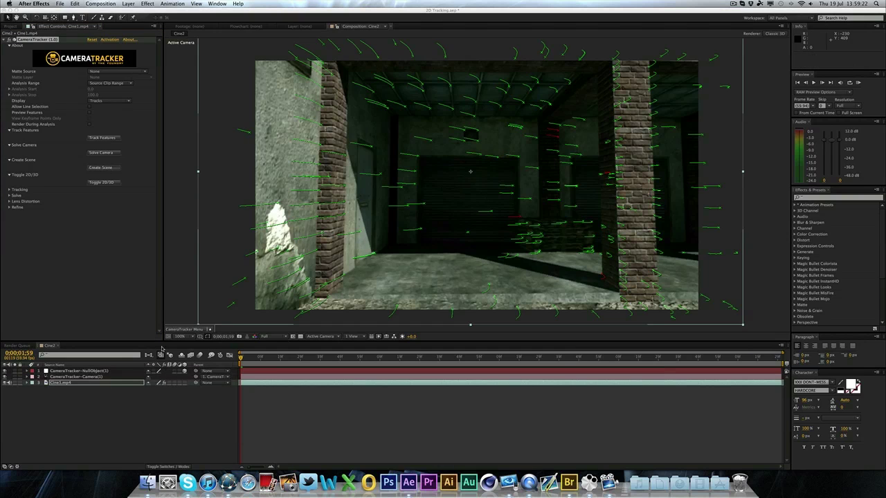
{"action": "left_click", "coordinate": [111, 377]}
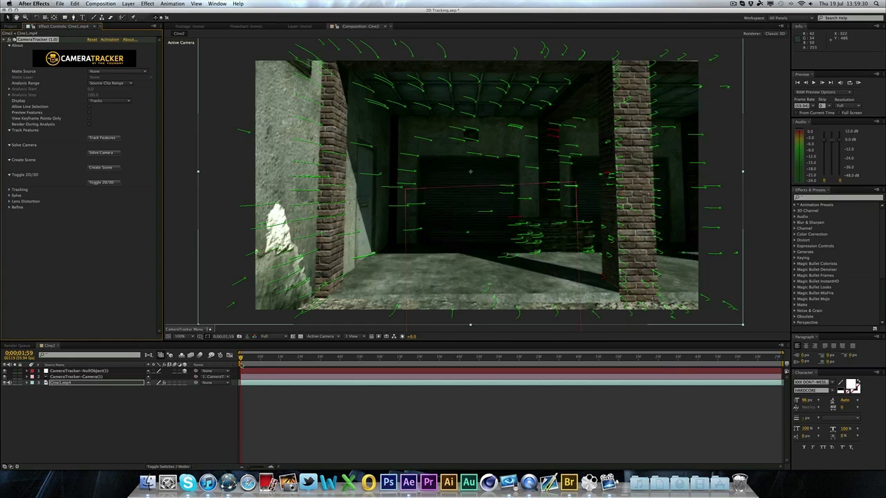
{"action": "left_click_drag", "start_coordinate": [242, 358], "coordinate": [209, 365]}
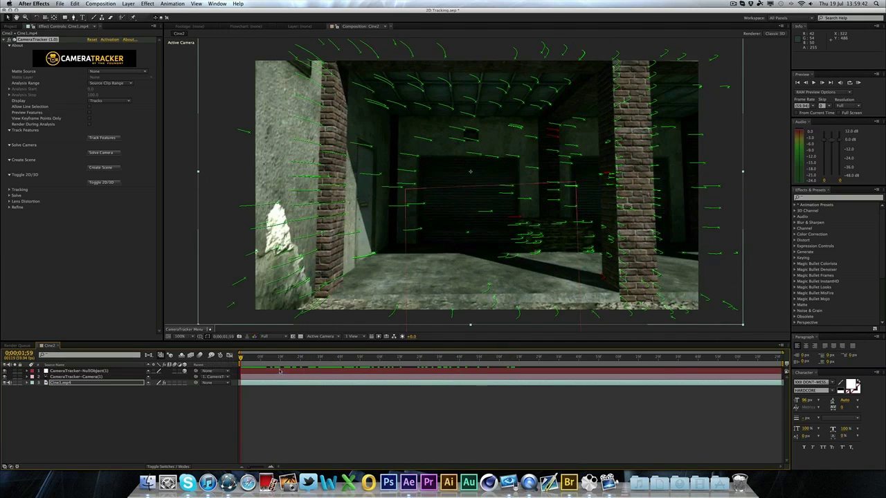
{"action": "left_click_drag", "start_coordinate": [273, 364], "coordinate": [206, 364]}
Scrub and step through the footage to review the solved track points
{"action": "left_click_drag", "start_coordinate": [246, 358], "coordinate": [367, 369]}
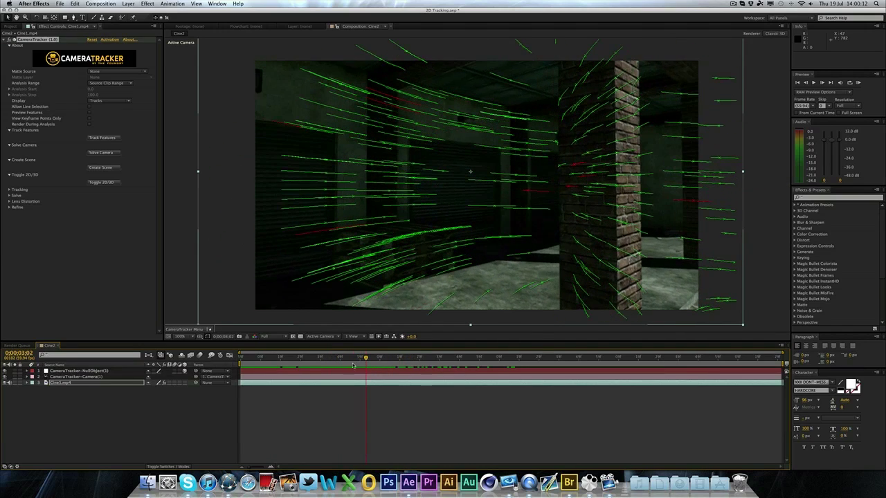
{"action": "mouse_move", "coordinate": [523, 289]}
{"action": "mouse_move", "coordinate": [367, 360]}
{"action": "left_mouse_down"}
{"action": "mouse_move", "coordinate": [401, 361]}
{"action": "mouse_move", "coordinate": [370, 361]}
{"action": "left_mouse_up"}
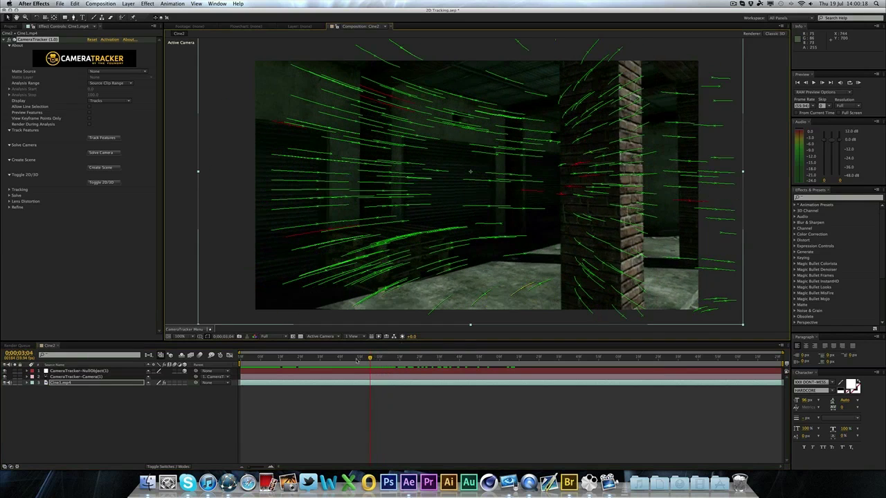
{"action": "key", "text": "space"}
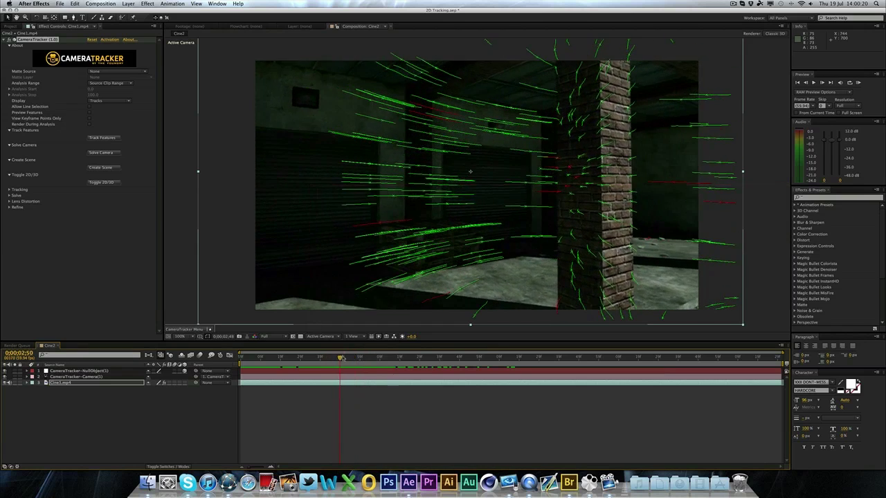
{"action": "key", "text": "space"}
{"action": "left_click_drag", "start_coordinate": [372, 358], "coordinate": [386, 358]}
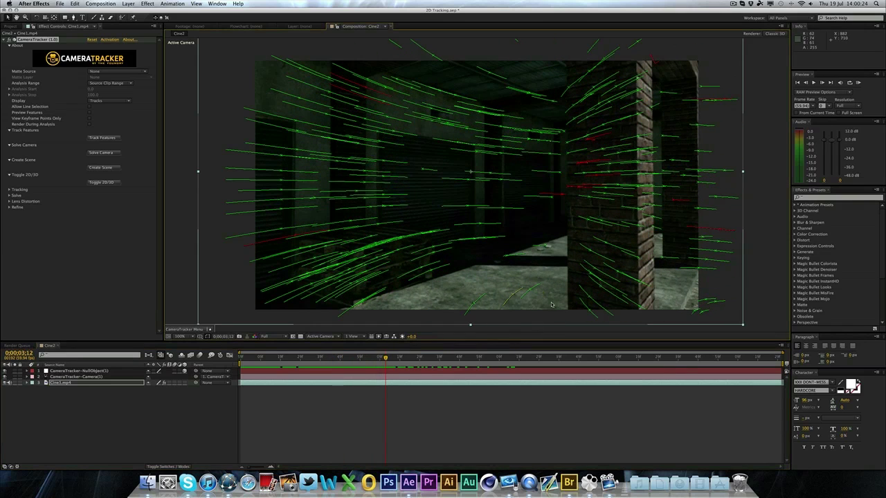
{"action": "mouse_move", "coordinate": [510, 297]}
Set a floor track point near the pillar's foot as the Ground Plane origin
{"action": "left_click", "coordinate": [503, 407]}
{"action": "left_click", "coordinate": [78, 383]}
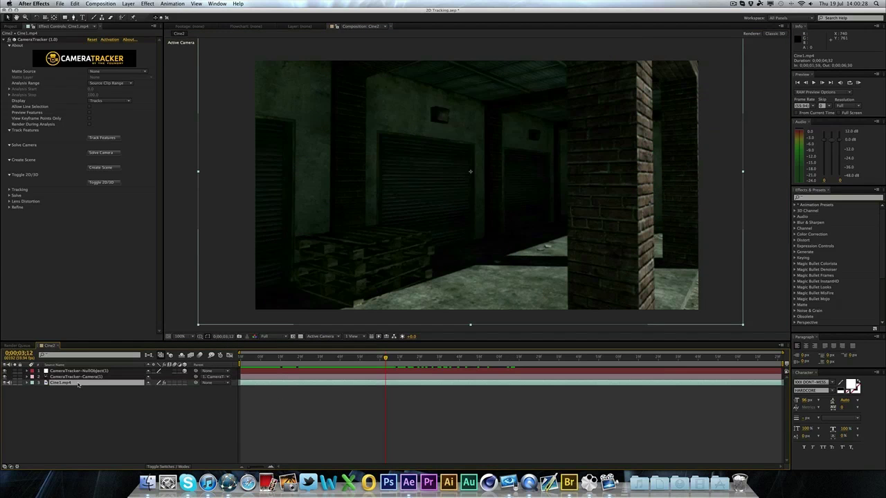
{"action": "left_click", "coordinate": [45, 42]}
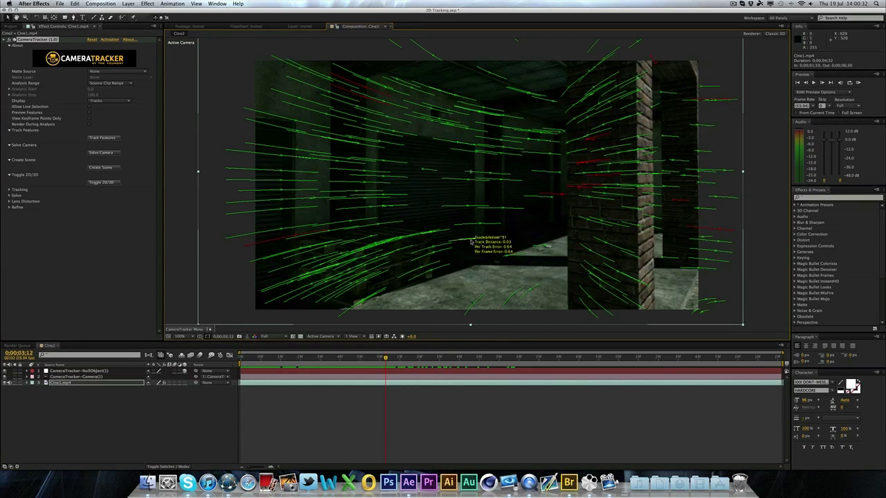
{"action": "mouse_move", "coordinate": [512, 294]}
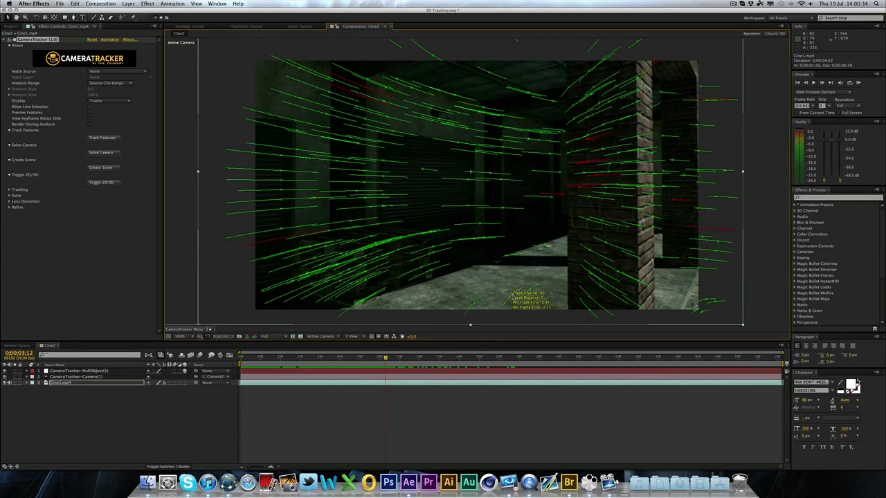
{"action": "key", "text": "super"}
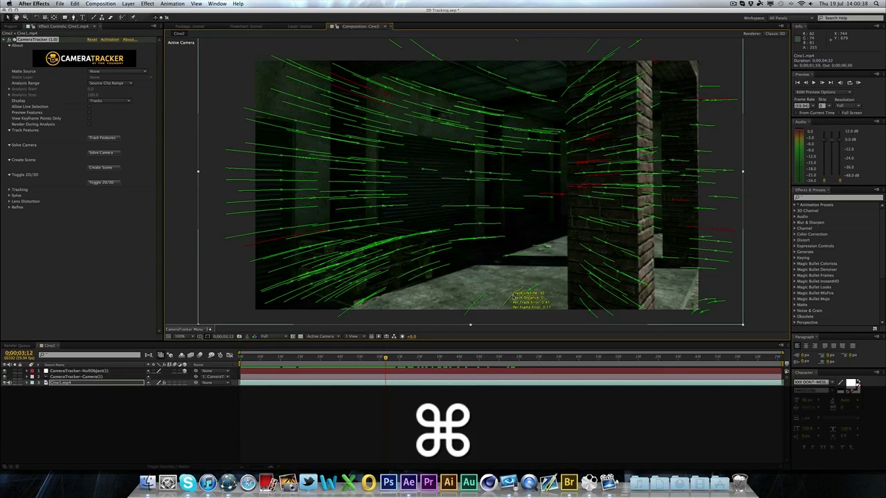
{"action": "right_click", "coordinate": [512, 298]}
{"action": "mouse_move", "coordinate": [533, 311]}
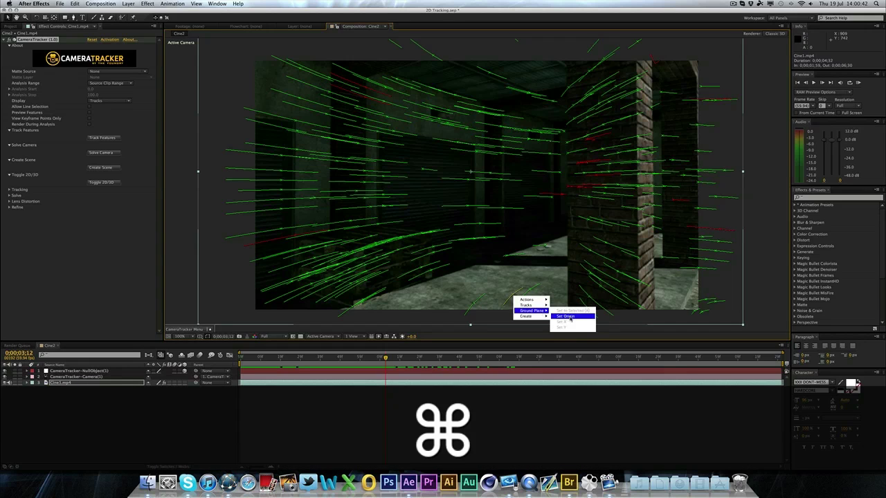
{"action": "left_click", "coordinate": [570, 319]}
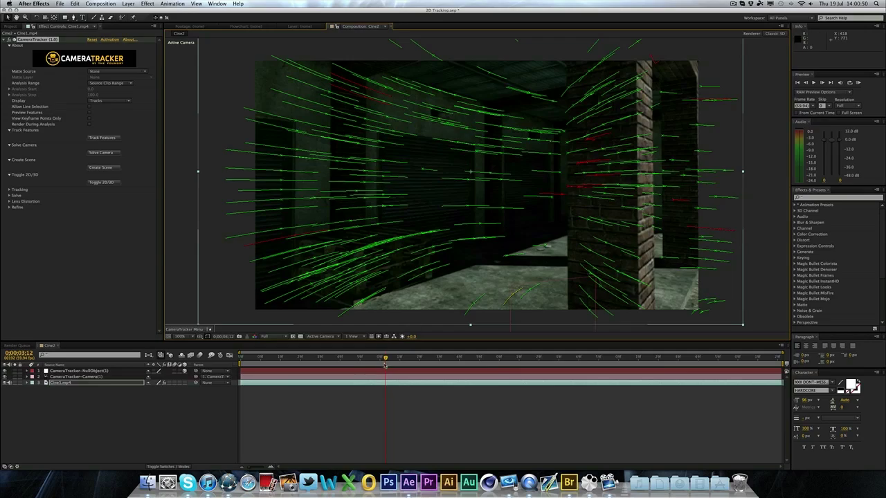
{"action": "left_click_drag", "start_coordinate": [385, 365], "coordinate": [242, 359]}
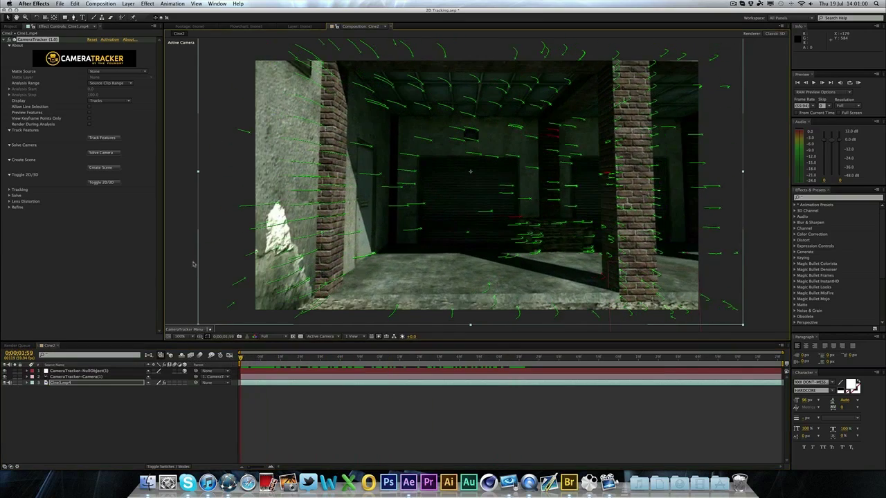
Add a 'TUTORIAL' text layer over the warehouse footage with the Type tool
{"action": "left_click", "coordinate": [142, 413]}
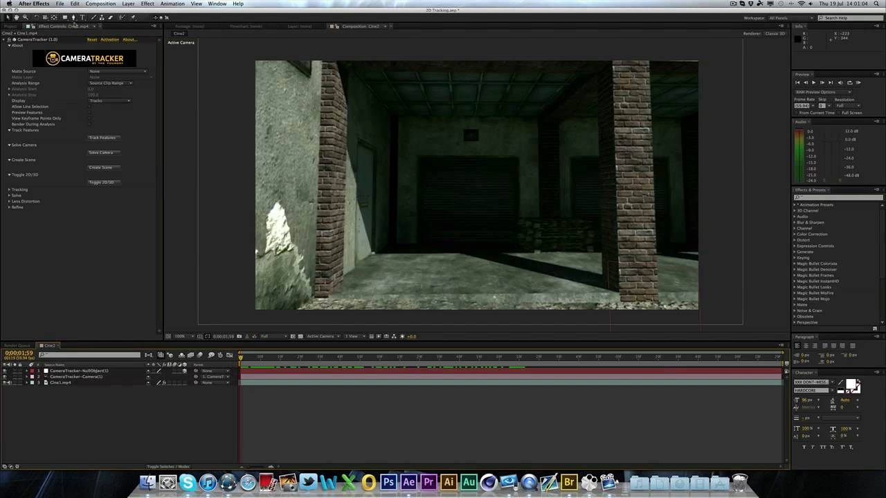
{"action": "left_click", "coordinate": [83, 18]}
{"action": "left_click", "coordinate": [404, 197]}
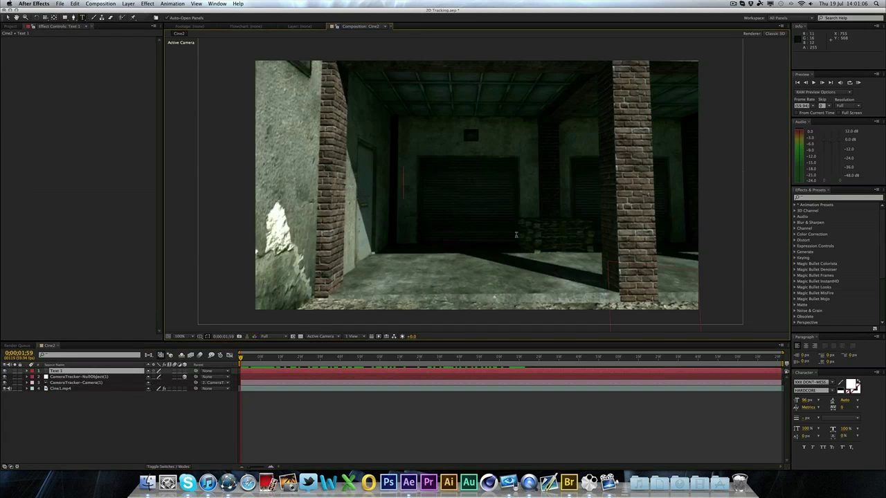
{"action": "type", "text": "TUTR"}
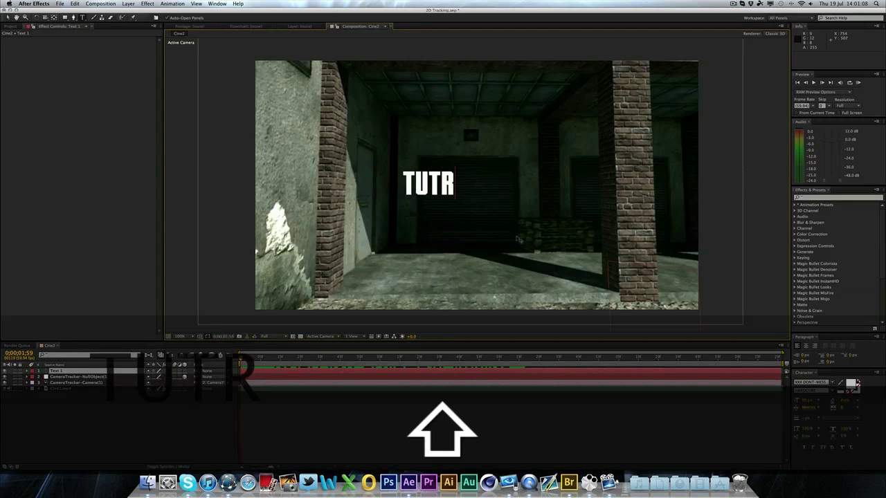
{"action": "type", "text": "OR"}
{"action": "key", "text": "BackSpace"}
{"action": "key", "text": "BackSpace"}
{"action": "key", "text": "BackSpace"}
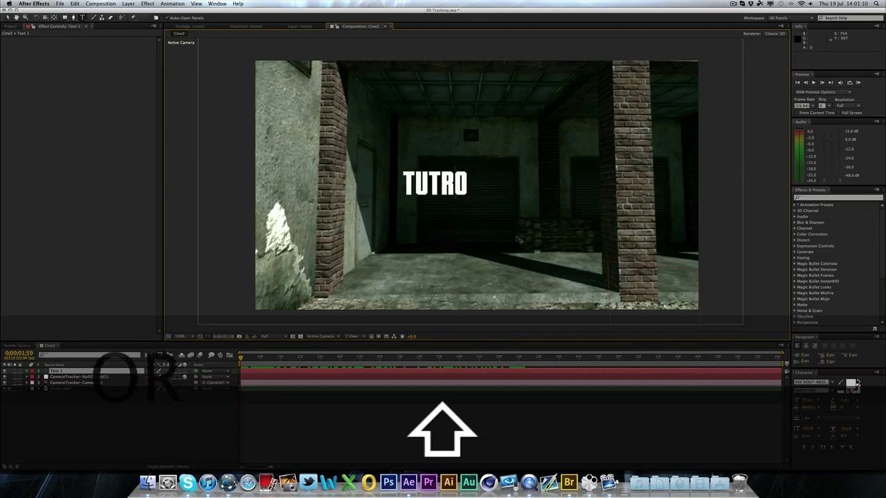
{"action": "type", "text": "ORIAL"}
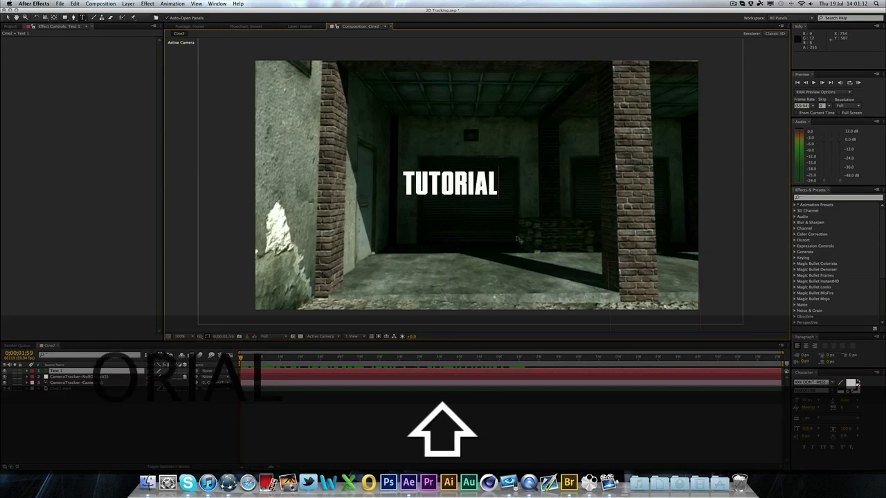
{"action": "left_click", "coordinate": [7, 17]}
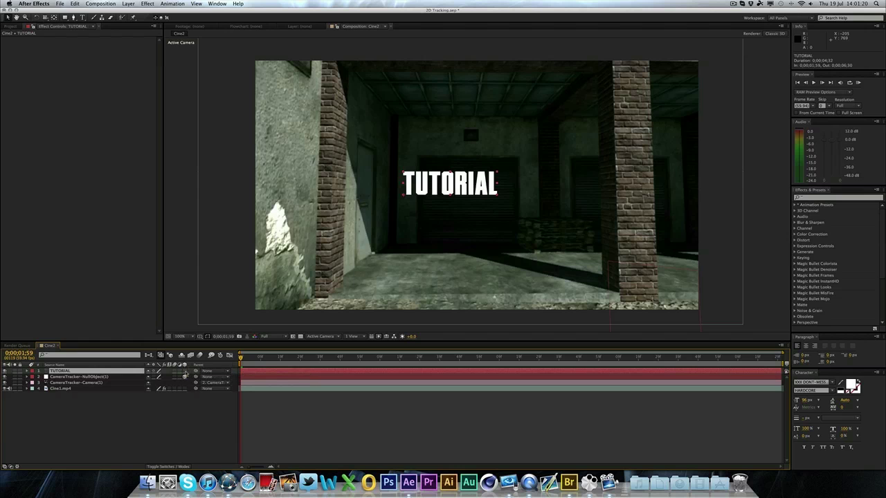
Make TUTORIAL a 3D layer and adjust its Y and Z rotation
{"action": "left_click", "coordinate": [185, 372]}
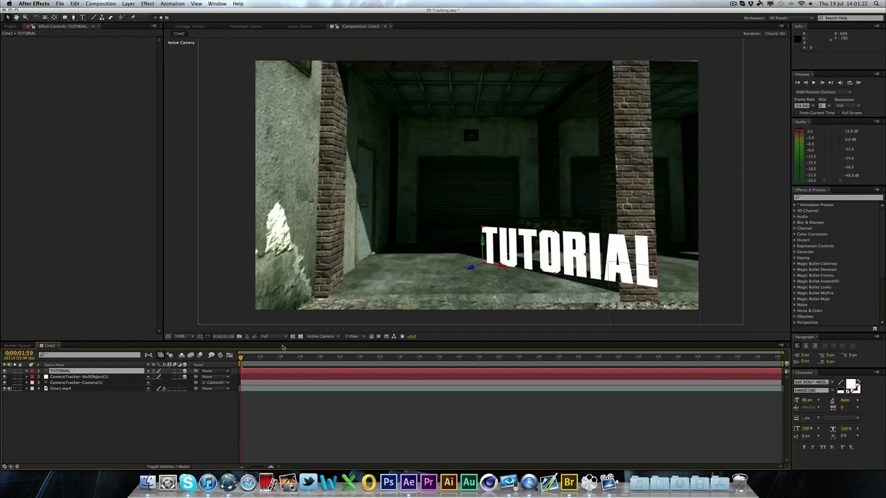
{"action": "left_click_drag", "start_coordinate": [249, 360], "coordinate": [322, 364]}
{"action": "key", "text": "KP_0"}
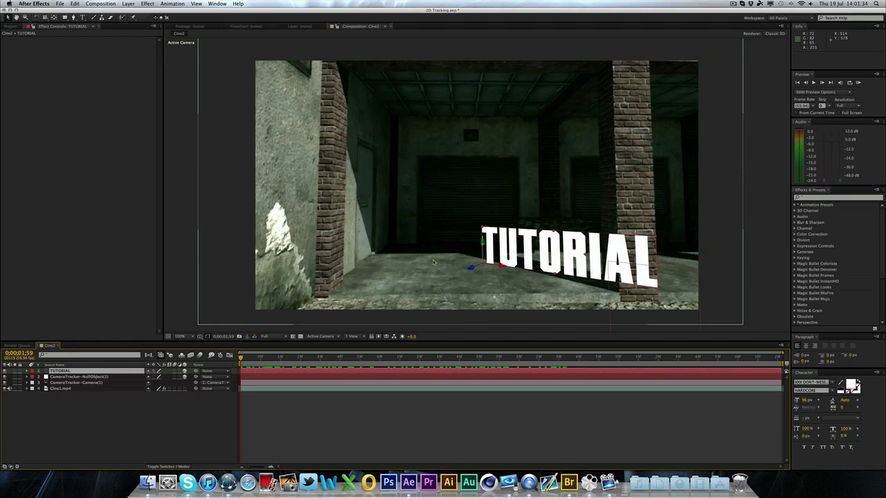
{"action": "key", "text": "r"}
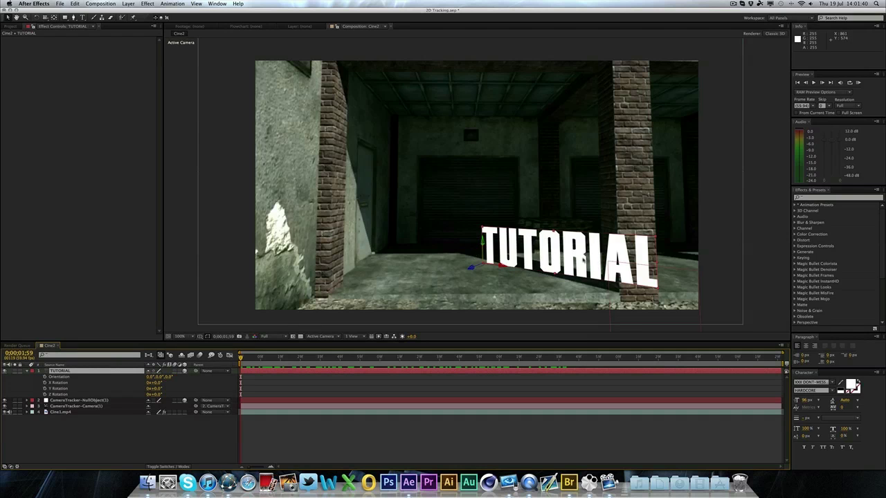
{"action": "mouse_move", "coordinate": [159, 380]}
{"action": "left_mouse_down"}
{"action": "mouse_move", "coordinate": [201, 380]}
{"action": "mouse_move", "coordinate": [145, 380]}
{"action": "left_mouse_up"}
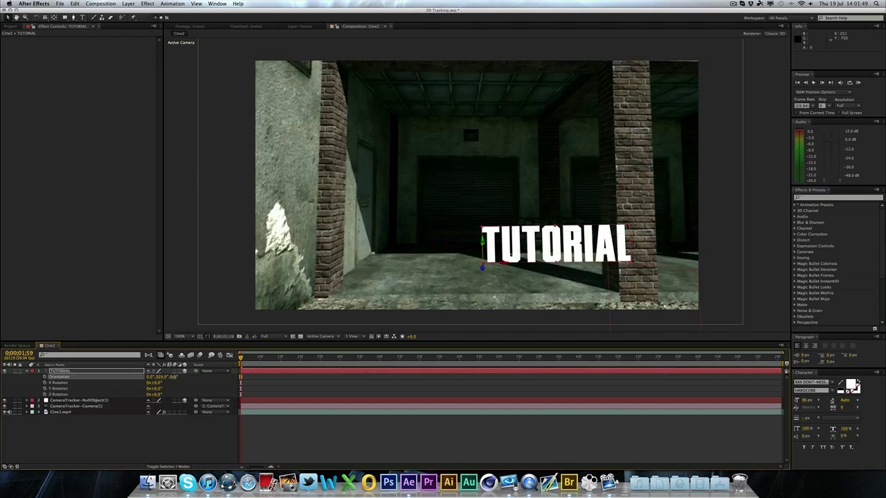
{"action": "left_click_drag", "start_coordinate": [173, 376], "coordinate": [175, 376]}
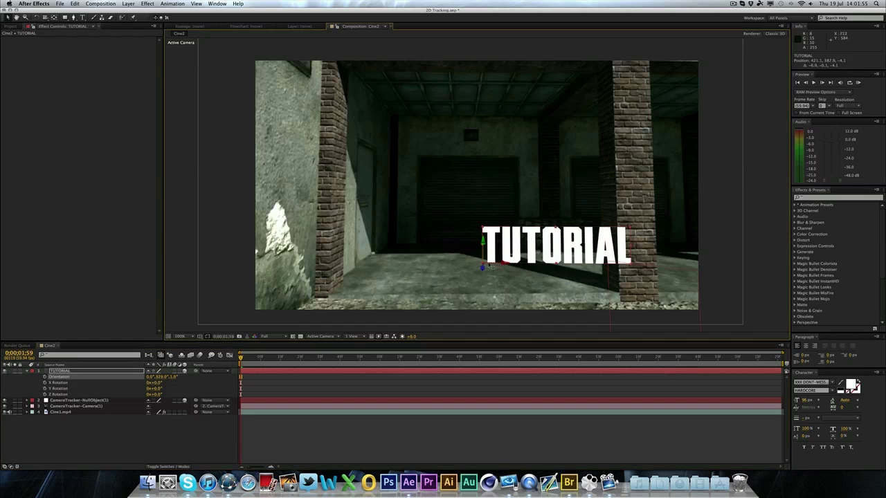
Move TUTORIAL left, up and deeper into the scene between the brick pillars
{"action": "left_click_drag", "start_coordinate": [536, 266], "coordinate": [461, 266]}
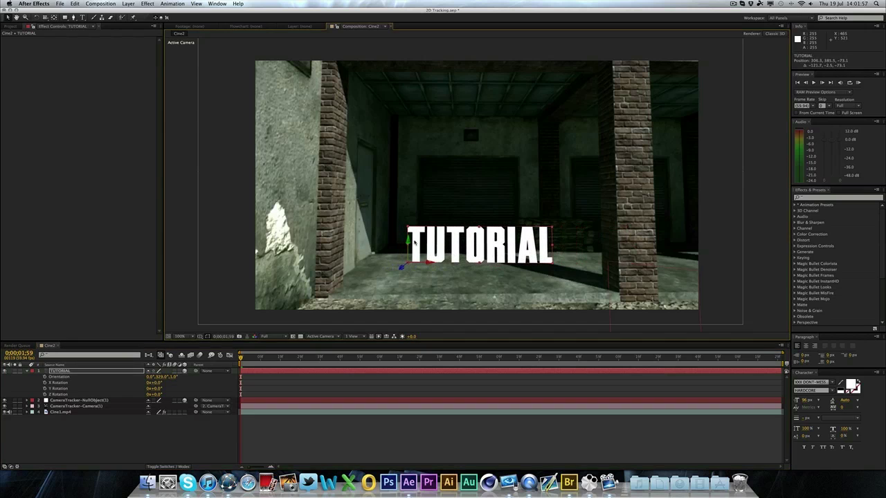
{"action": "left_click_drag", "start_coordinate": [409, 239], "coordinate": [409, 178]}
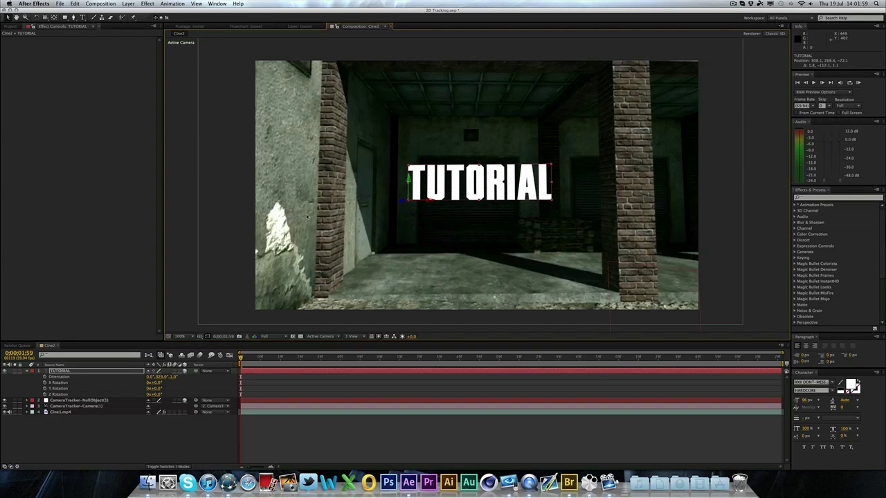
{"action": "left_click", "coordinate": [215, 235]}
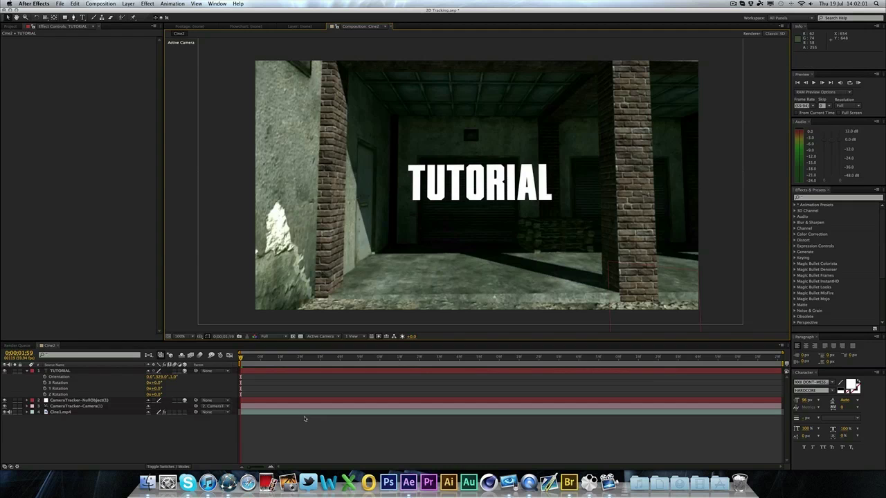
{"action": "mouse_move", "coordinate": [245, 359]}
{"action": "left_mouse_down"}
{"action": "mouse_move", "coordinate": [475, 364]}
{"action": "mouse_move", "coordinate": [245, 361]}
{"action": "left_mouse_up"}
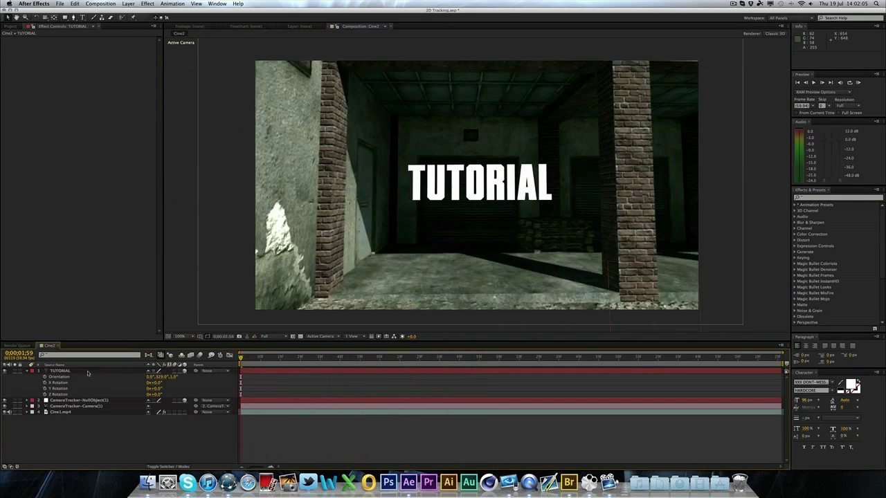
{"action": "left_click", "coordinate": [53, 373]}
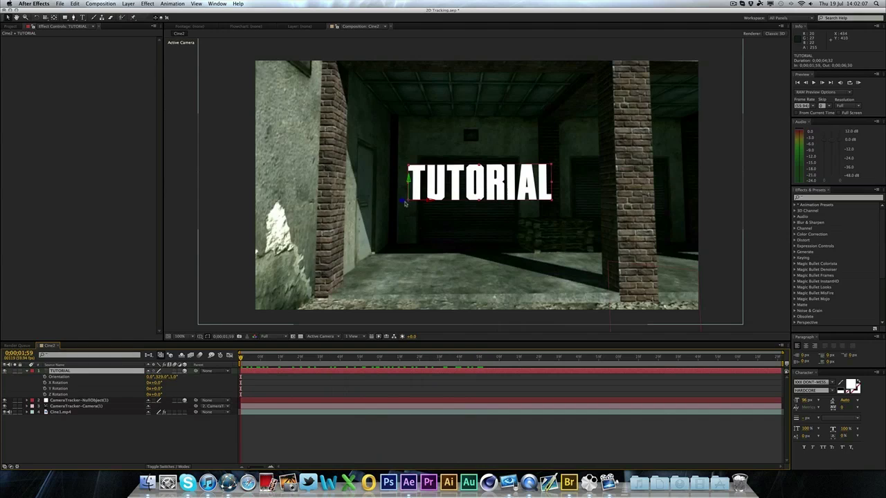
{"action": "left_click_drag", "start_coordinate": [400, 201], "coordinate": [317, 268]}
{"action": "mouse_move", "coordinate": [258, 357]}
{"action": "left_mouse_down"}
{"action": "mouse_move", "coordinate": [355, 357]}
{"action": "mouse_move", "coordinate": [255, 357]}
{"action": "left_mouse_up"}
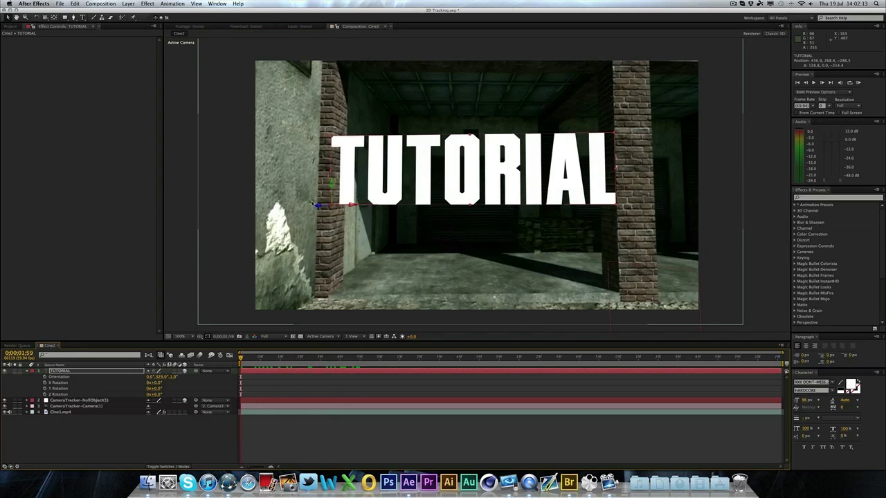
{"action": "left_click_drag", "start_coordinate": [316, 207], "coordinate": [337, 209]}
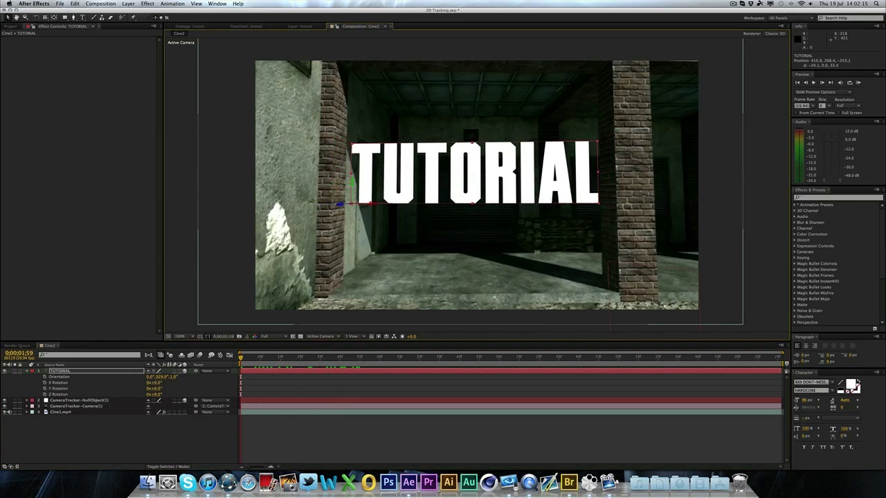
{"action": "mouse_move", "coordinate": [243, 360]}
{"action": "left_mouse_down"}
{"action": "mouse_move", "coordinate": [457, 365]}
{"action": "mouse_move", "coordinate": [241, 361]}
{"action": "left_mouse_up"}
{"action": "left_click", "coordinate": [196, 247]}
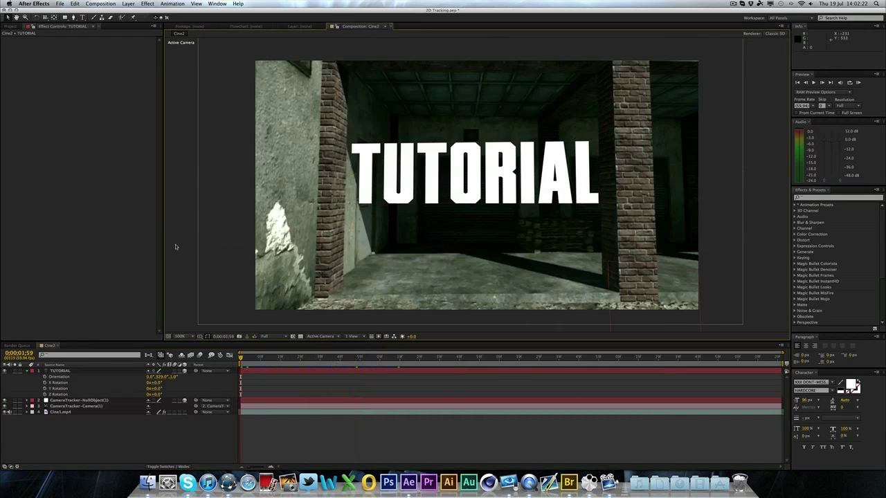
Reduce TUTORIAL's font size to 79 px and fine-tune its horizontal position
{"action": "left_click", "coordinate": [81, 373]}
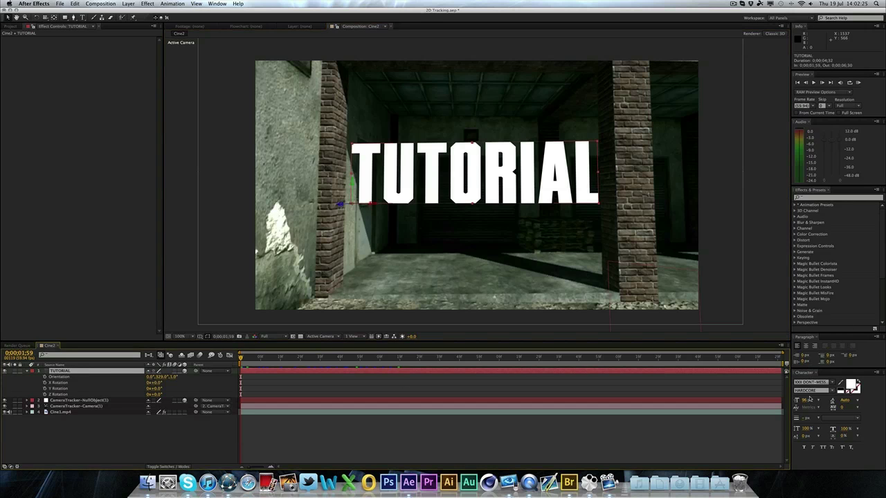
{"action": "left_click_drag", "start_coordinate": [805, 405], "coordinate": [787, 405]}
{"action": "left_click_drag", "start_coordinate": [346, 201], "coordinate": [376, 206]}
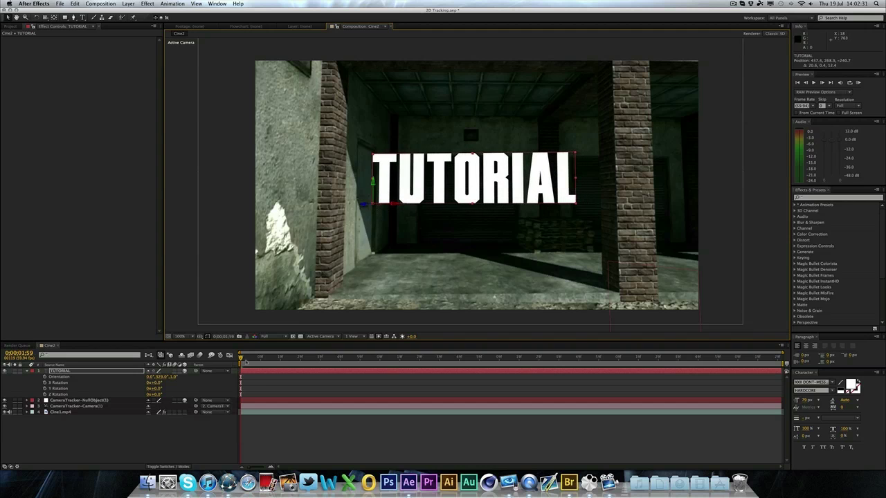
{"action": "left_click_drag", "start_coordinate": [245, 361], "coordinate": [324, 362]}
{"action": "left_click_drag", "start_coordinate": [394, 205], "coordinate": [394, 207]}
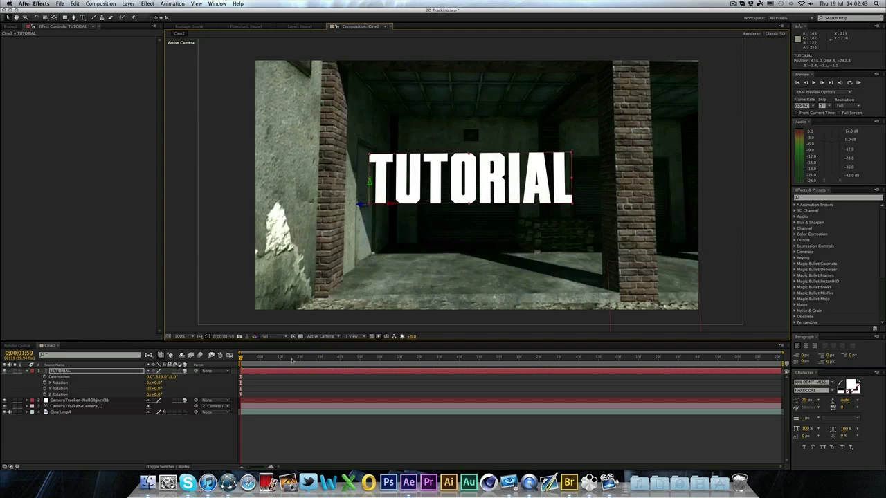
{"action": "left_click_drag", "start_coordinate": [294, 359], "coordinate": [228, 363]}
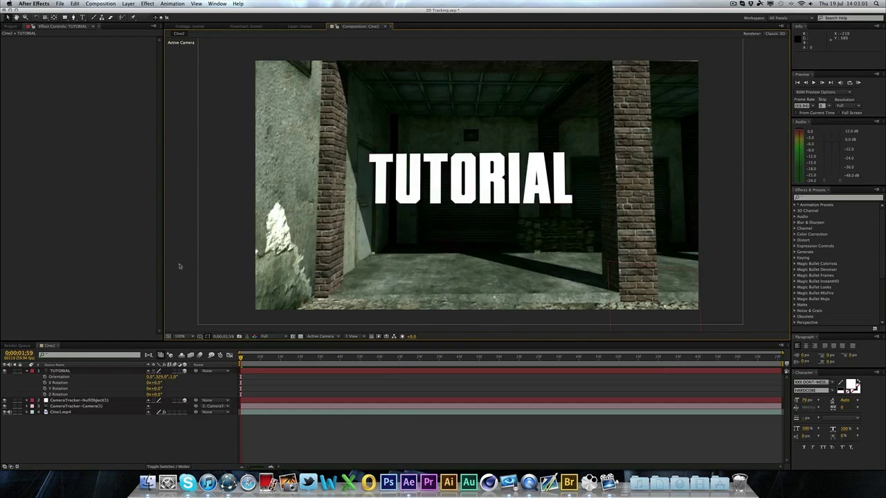
Create a new solid layer named 'Stroke'
{"action": "key", "text": "super+y"}
{"action": "type", "text": "Stroke"}
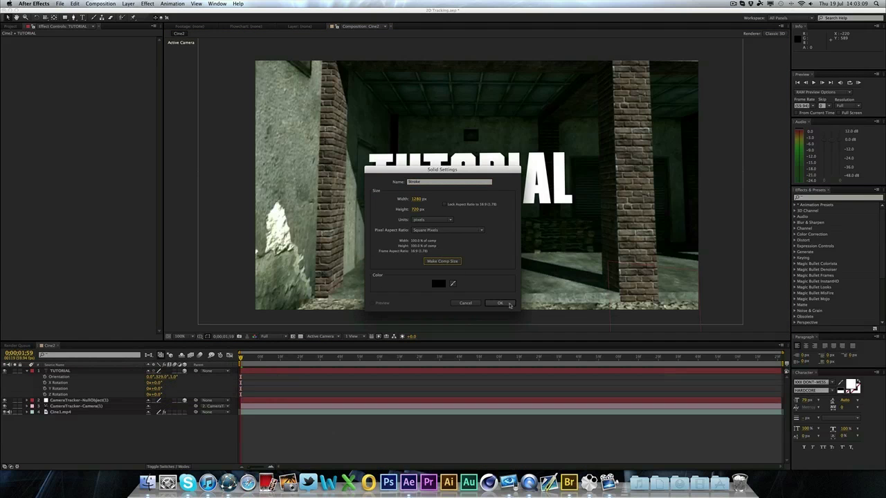
{"action": "left_click", "coordinate": [499, 303]}
{"action": "left_click", "coordinate": [187, 305]}
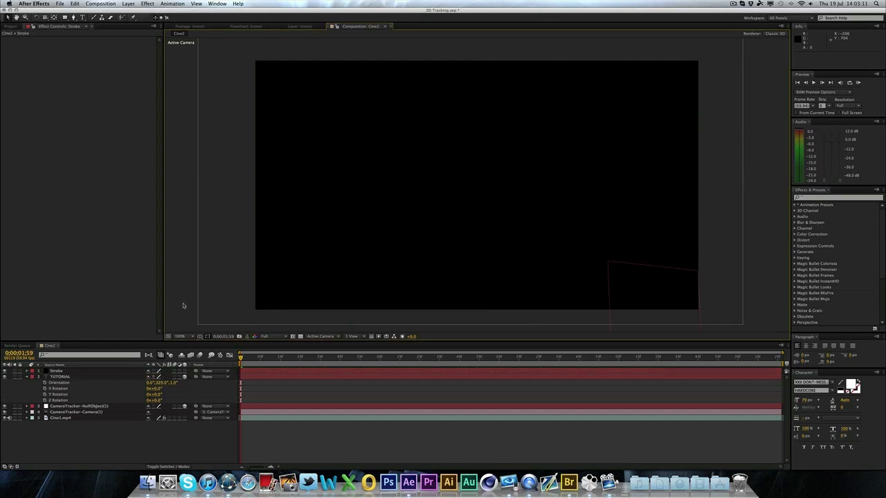
{"action": "left_click", "coordinate": [82, 370]}
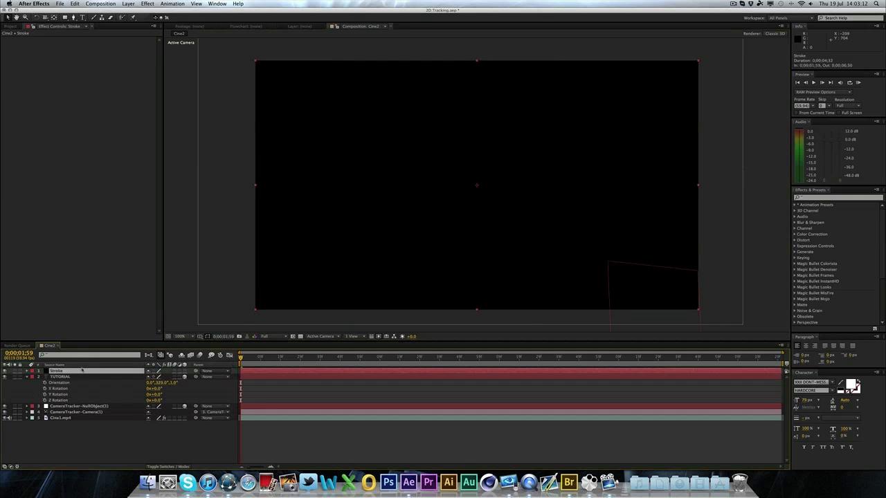
Apply the recent 3D Stroke glow preset to Stroke and reveal its Thickness and Offset keyframes
{"action": "left_click", "coordinate": [172, 3]}
{"action": "mouse_move", "coordinate": [206, 26]}
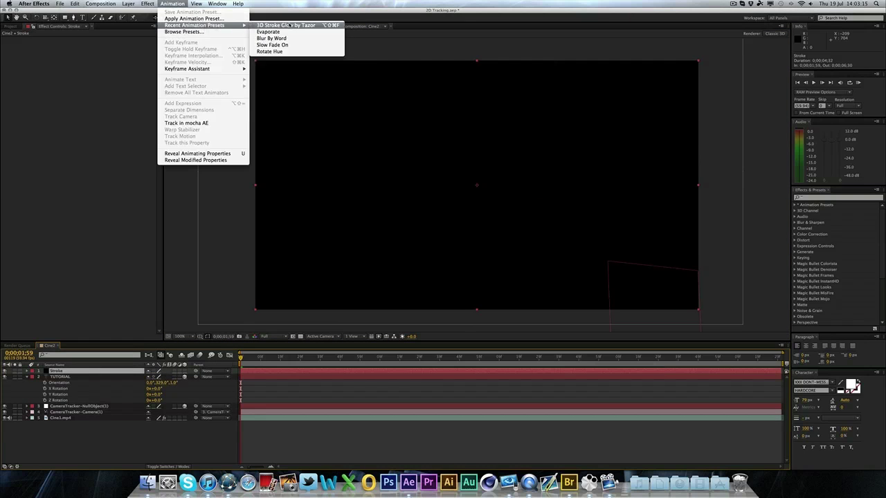
{"action": "left_click", "coordinate": [265, 54]}
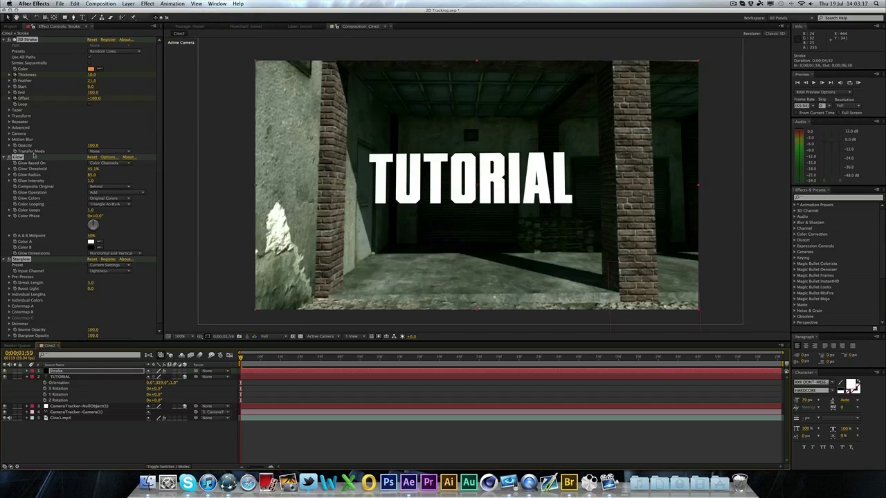
{"action": "left_click", "coordinate": [168, 207]}
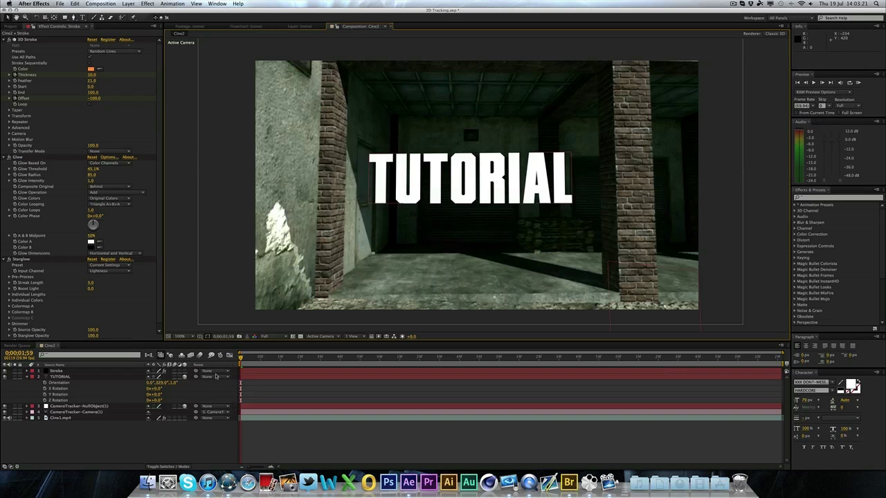
{"action": "left_click", "coordinate": [207, 371]}
{"action": "key", "text": "u"}
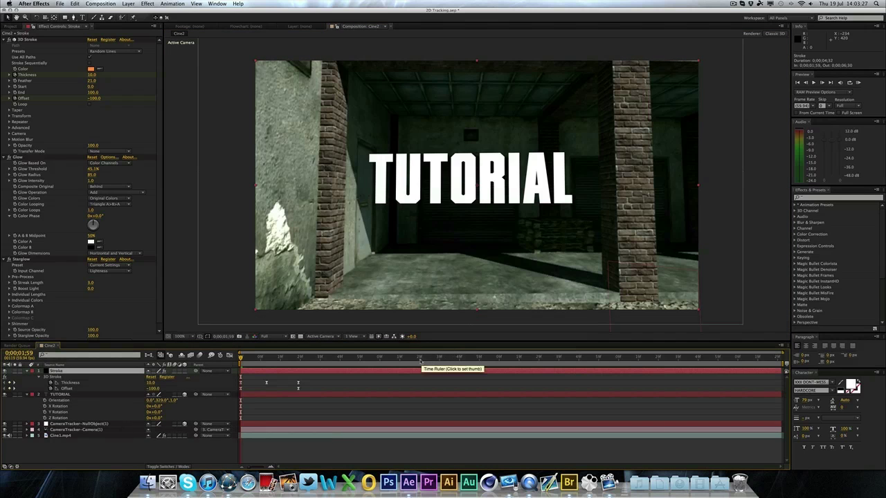
{"action": "right_click", "coordinate": [302, 435]}
{"action": "left_click", "coordinate": [326, 331]}
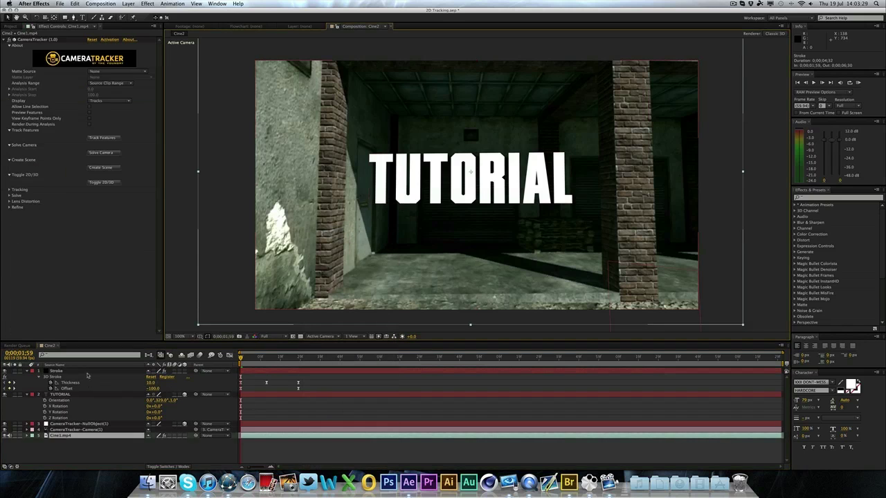
{"action": "left_click", "coordinate": [88, 372]}
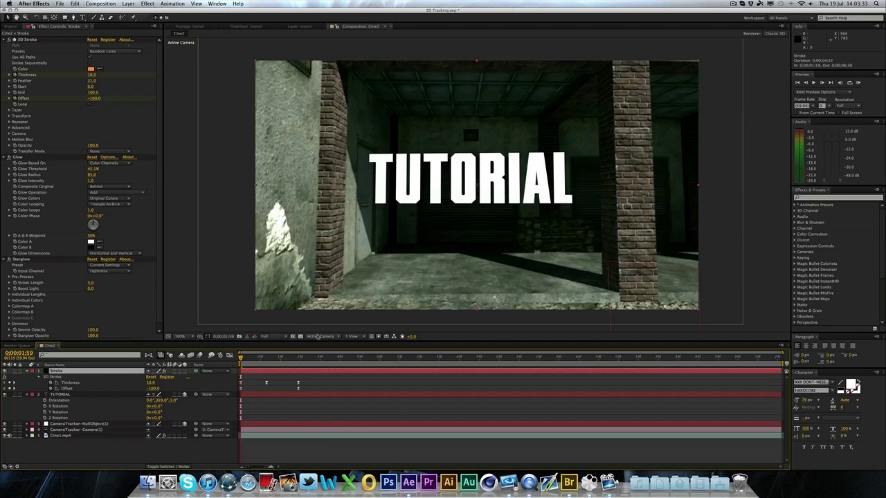
Start the Stroke animation later in the shot and set its 3D Stroke preset to Circle Cutout
{"action": "left_click_drag", "start_coordinate": [387, 358], "coordinate": [440, 360]}
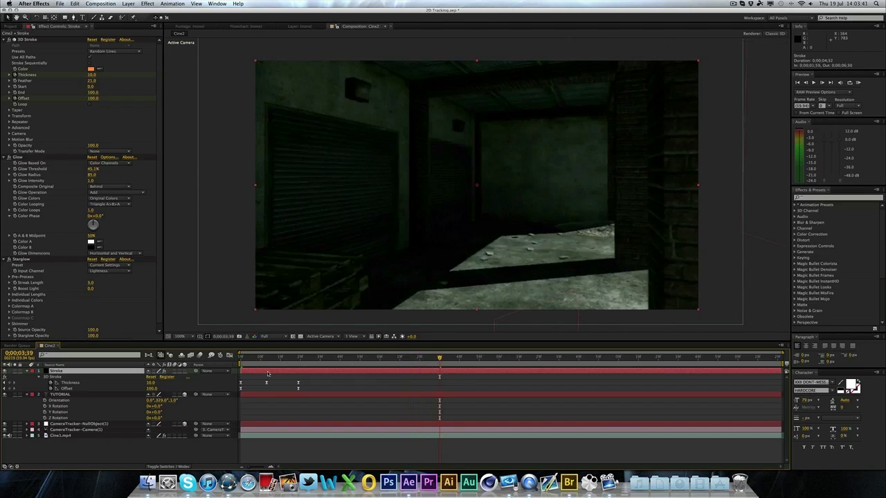
{"action": "left_click_drag", "start_coordinate": [262, 375], "coordinate": [452, 373]}
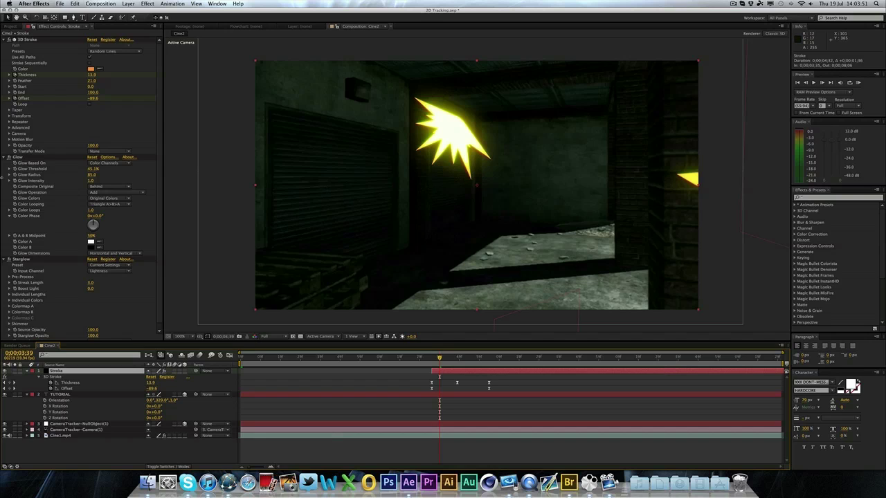
{"action": "left_click", "coordinate": [104, 52]}
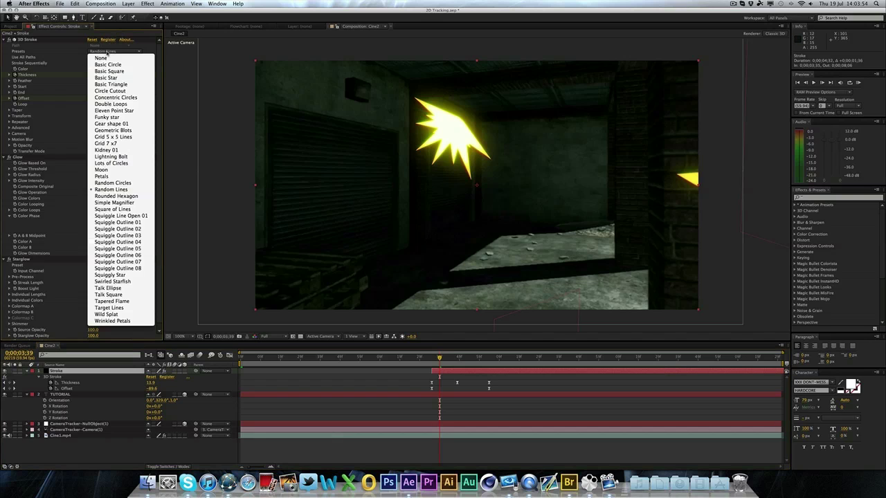
{"action": "left_click", "coordinate": [110, 91]}
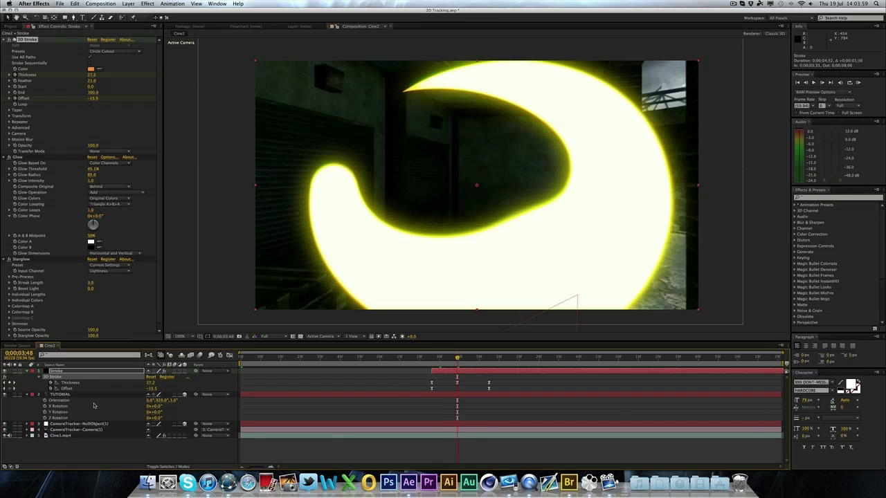
Set the stroke Thickness to 2.9 and scale the ring to 80%
{"action": "left_click_drag", "start_coordinate": [149, 383], "coordinate": [137, 383]}
{"action": "left_click", "coordinate": [149, 383]}
{"action": "type", "text": "2.9"}
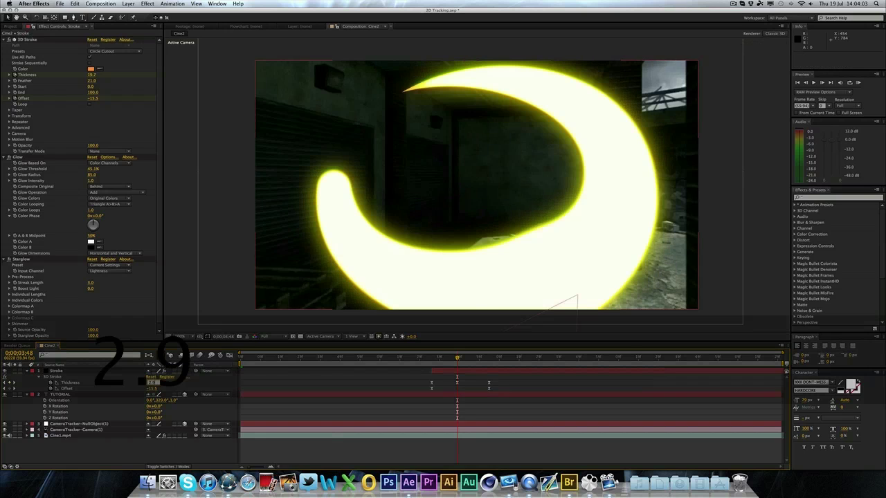
{"action": "key", "text": "Return"}
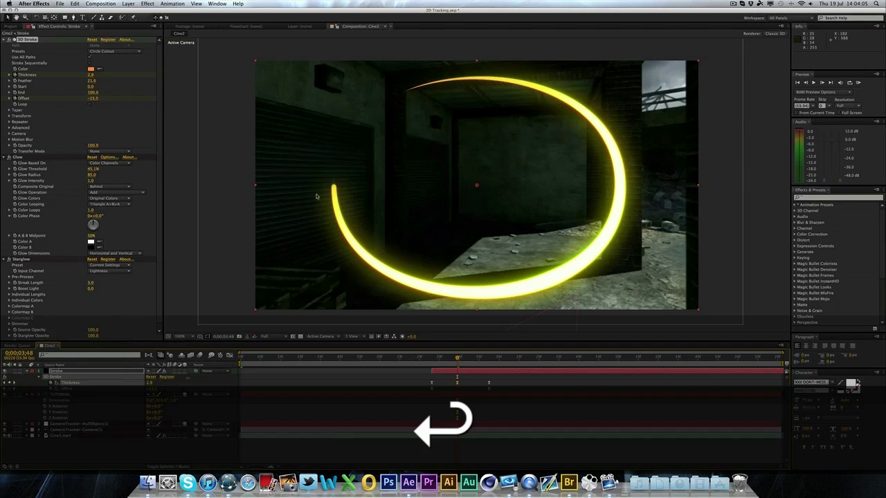
{"action": "left_click_drag", "start_coordinate": [258, 189], "coordinate": [299, 188]}
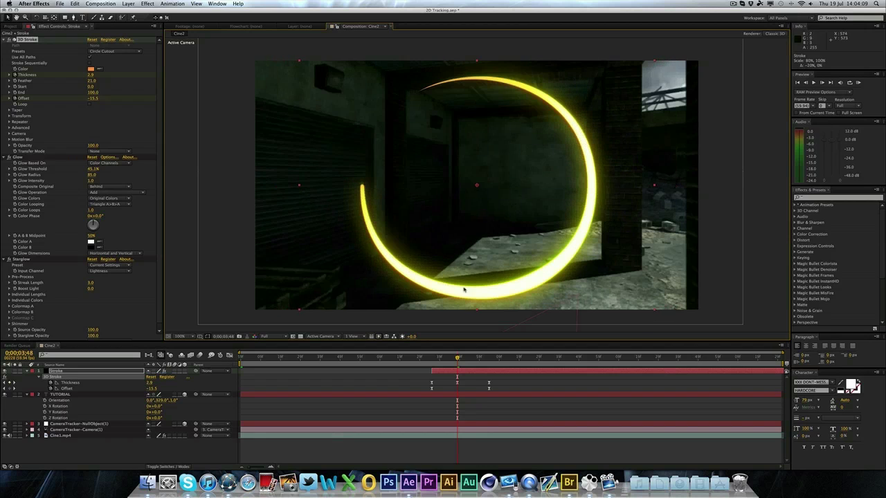
{"action": "mouse_move", "coordinate": [427, 355]}
{"action": "left_mouse_down"}
{"action": "mouse_move", "coordinate": [480, 358]}
{"action": "mouse_move", "coordinate": [431, 358]}
{"action": "left_mouse_up"}
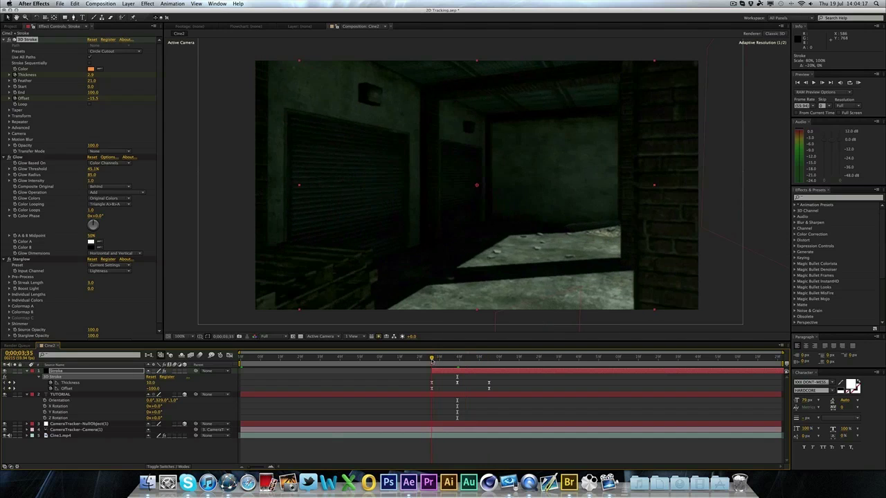
Move the Thickness and Offset keyframes later to 0;00;04;04 and check frames 3;48 and 4;35
{"action": "left_click", "coordinate": [489, 384]}
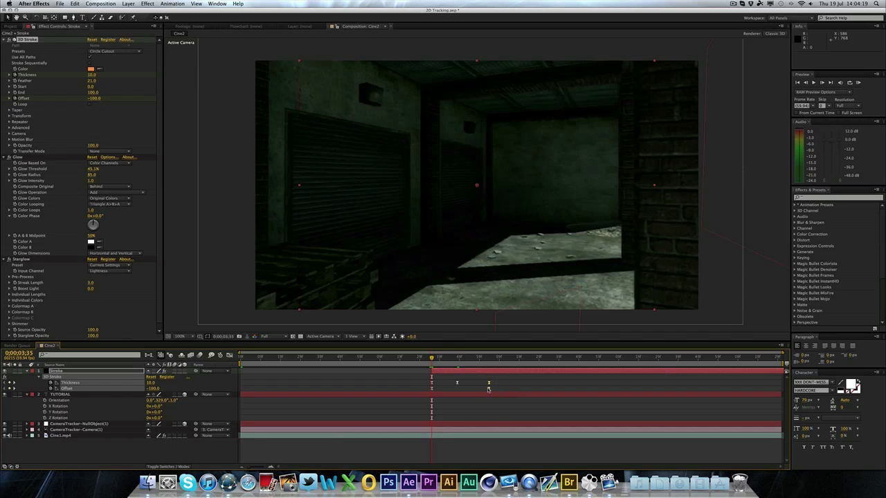
{"action": "left_click_drag", "start_coordinate": [489, 390], "coordinate": [591, 389]}
{"action": "left_click", "coordinate": [459, 359]}
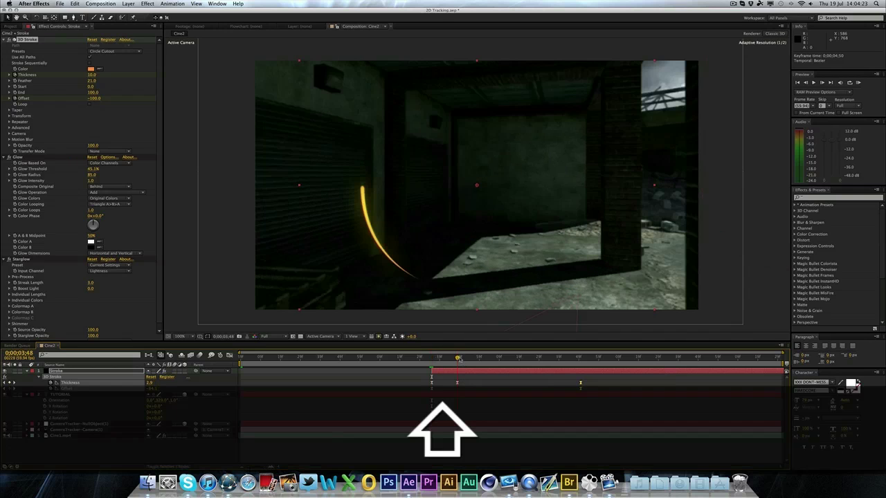
{"action": "left_click", "coordinate": [550, 358]}
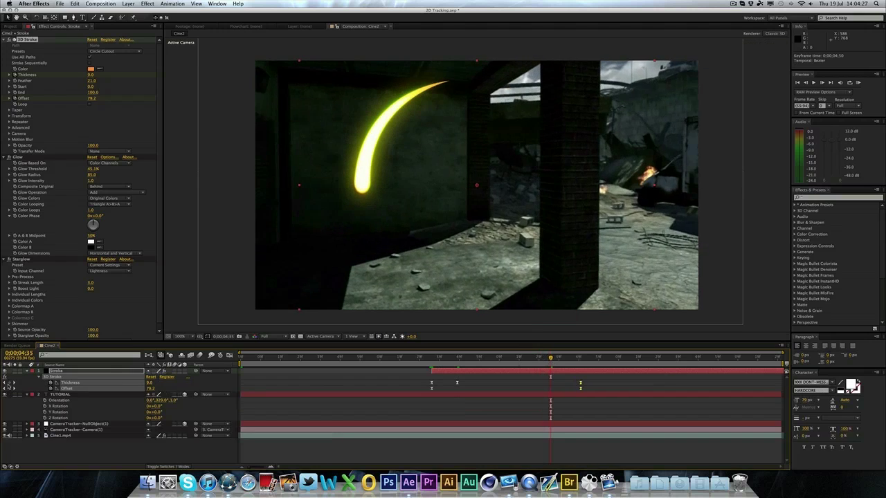
Set the Thickness keyframe at 0;00;04;35 to 2.9 and preview the nearly complete ring
{"action": "left_click", "coordinate": [150, 382]}
{"action": "type", "text": "2.9"}
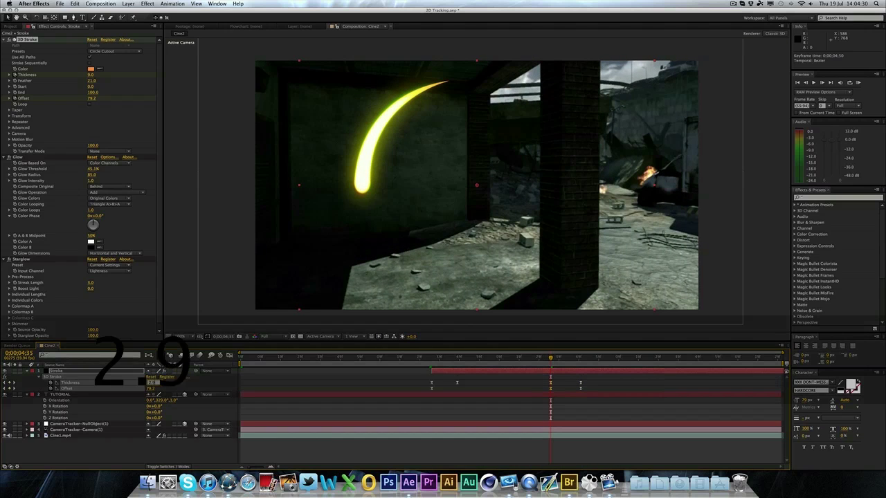
{"action": "key", "text": "Return"}
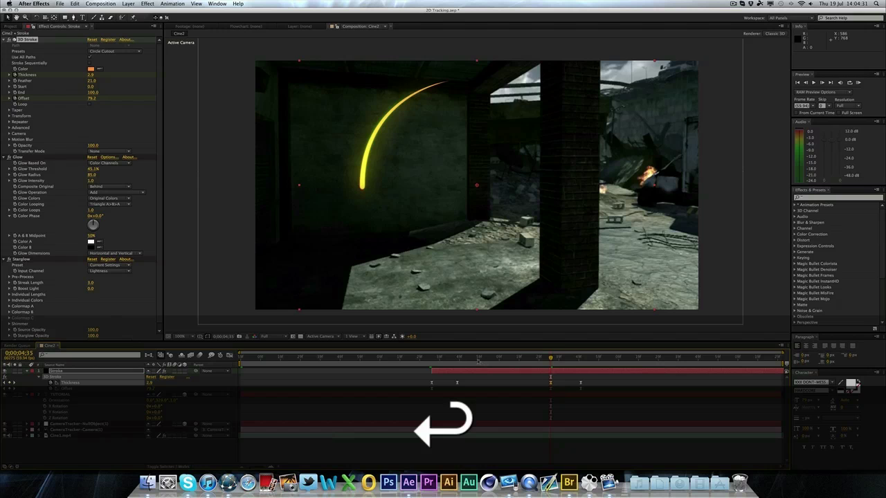
{"action": "mouse_move", "coordinate": [460, 359]}
{"action": "left_mouse_down"}
{"action": "mouse_move", "coordinate": [542, 360]}
{"action": "mouse_move", "coordinate": [429, 363]}
{"action": "mouse_move", "coordinate": [499, 360]}
{"action": "left_mouse_up"}
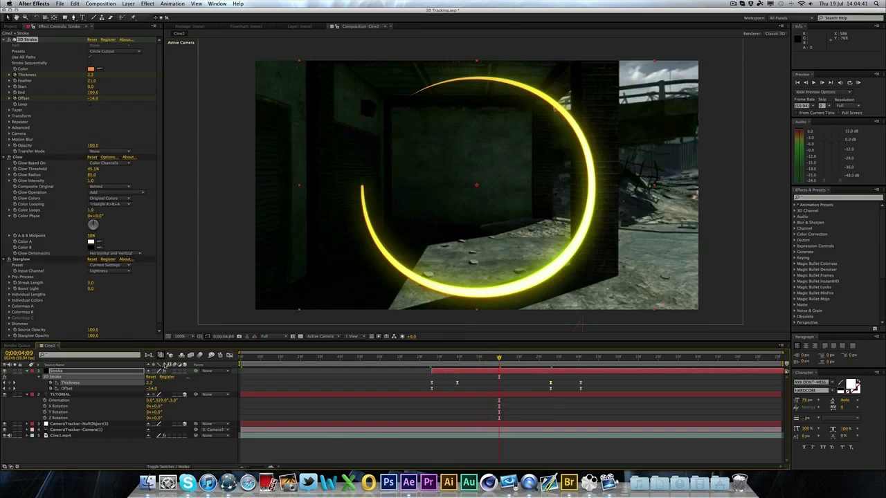
Make the Stroke layer 3D and view the scene from Custom View 1
{"action": "left_click", "coordinate": [185, 372]}
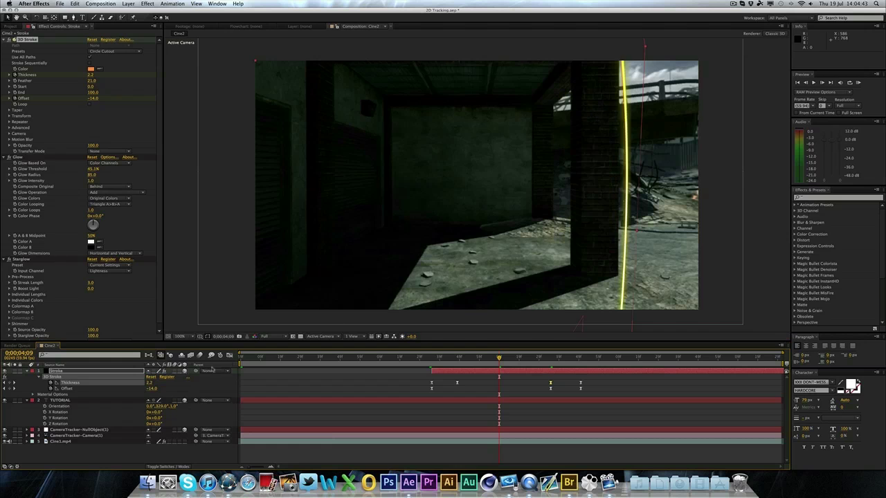
{"action": "left_click_drag", "start_coordinate": [486, 358], "coordinate": [527, 360]}
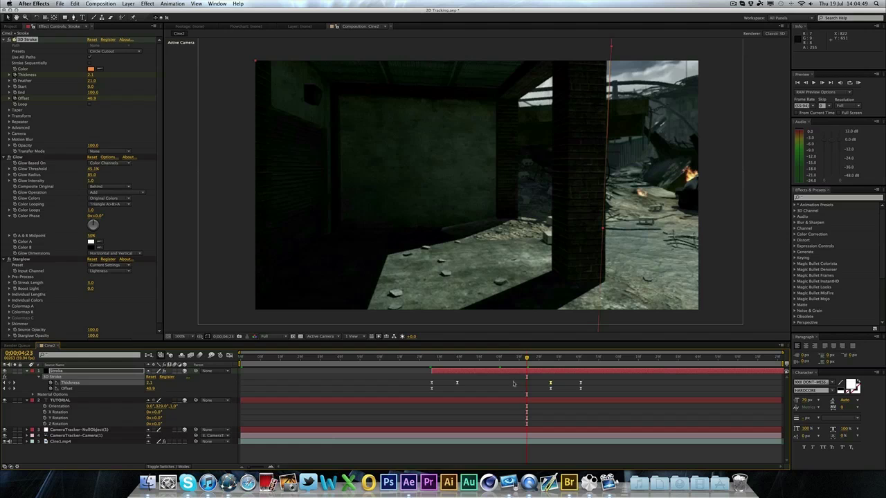
{"action": "left_click", "coordinate": [489, 364]}
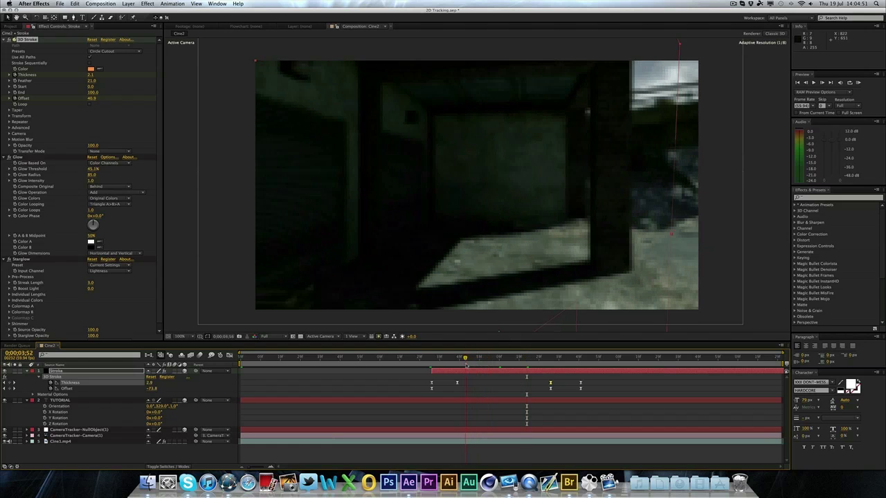
{"action": "left_click_drag", "start_coordinate": [488, 365], "coordinate": [493, 365]}
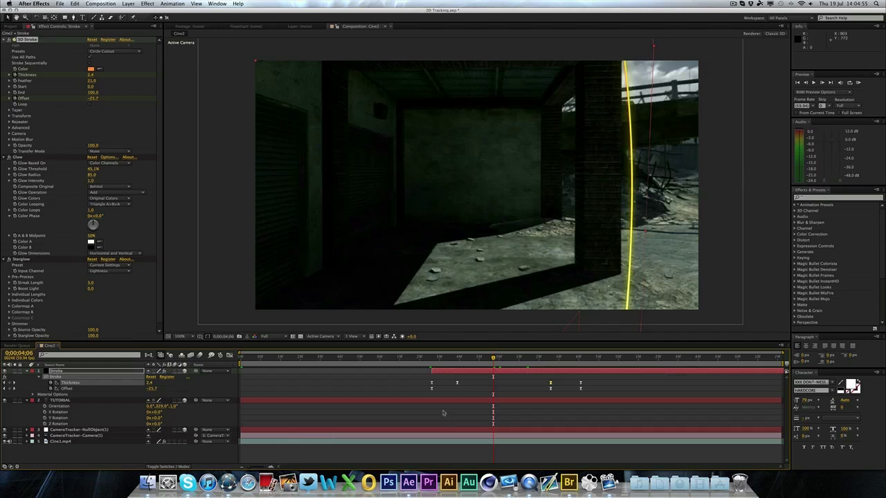
{"action": "left_click", "coordinate": [323, 337]}
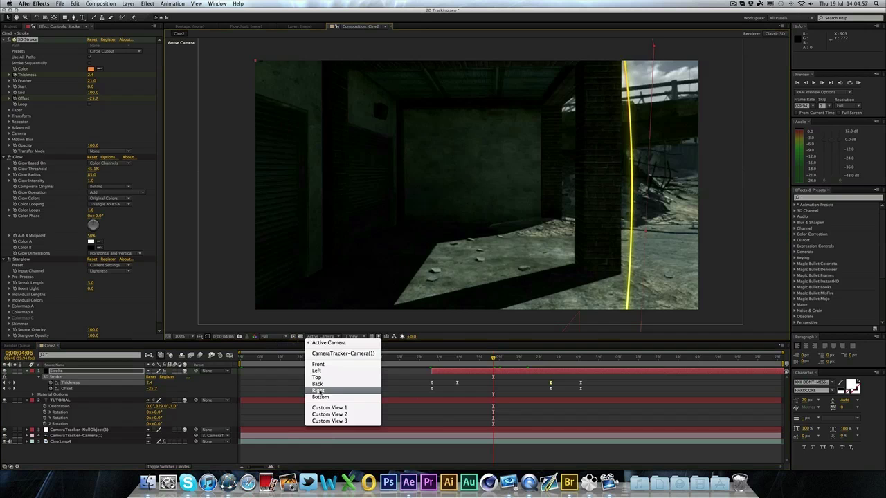
{"action": "left_click", "coordinate": [353, 409]}
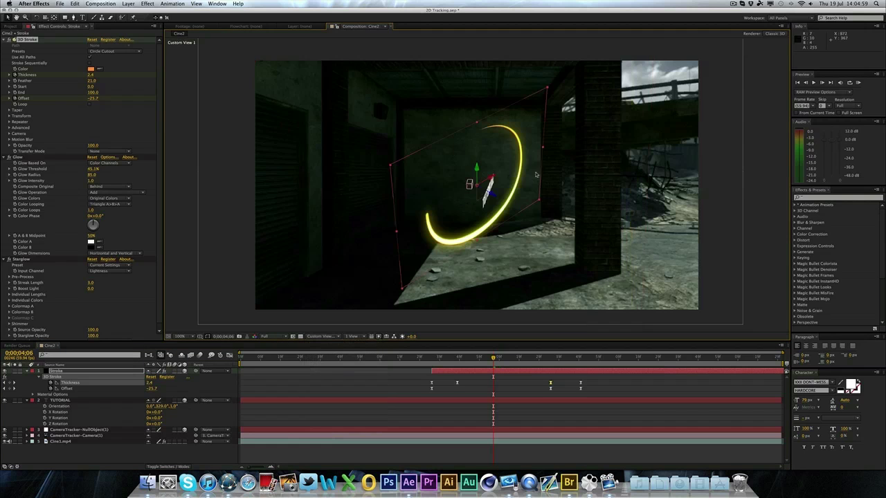
{"action": "scroll", "coordinate": [467, 164], "scroll_direction": "up", "scroll_amount": 2}
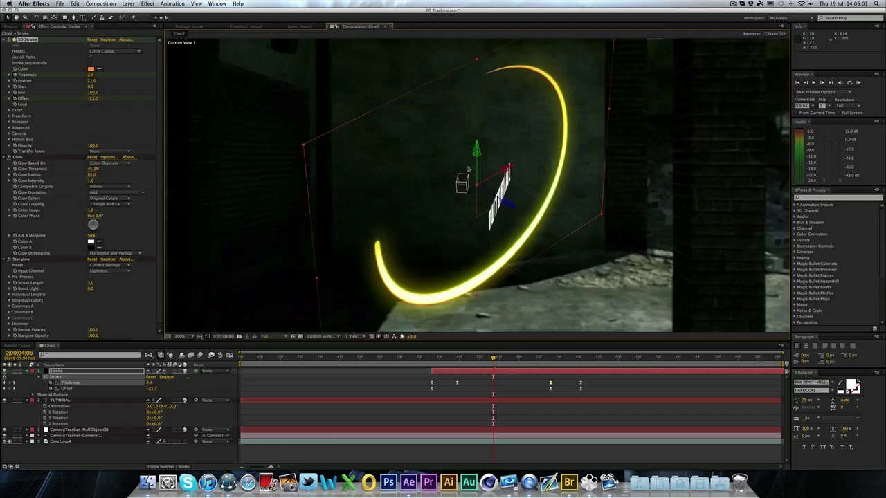
{"action": "scroll", "coordinate": [470, 170], "scroll_direction": "down", "scroll_amount": 2}
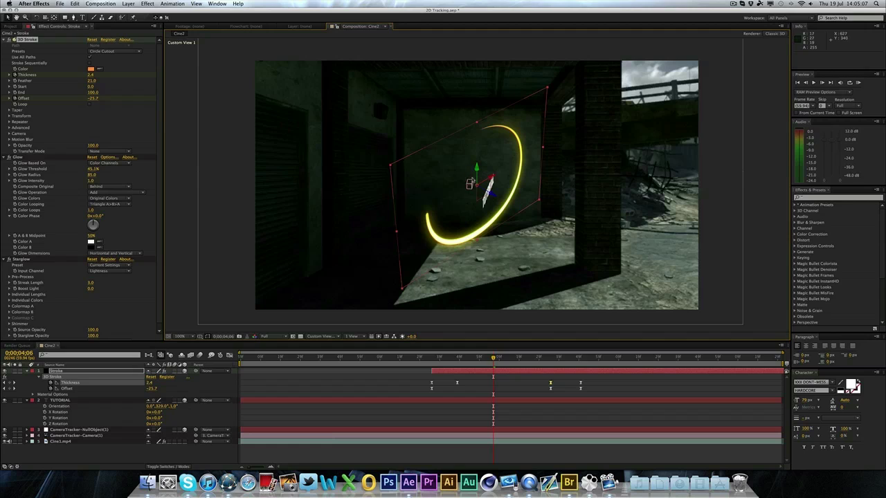
Rotate the ring 53° around the Y axis to angle it into the scene
{"action": "left_click", "coordinate": [246, 359]}
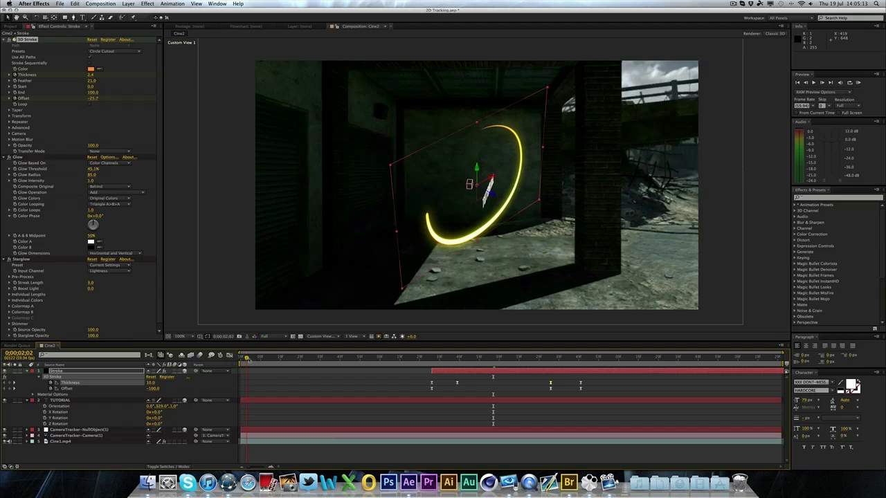
{"action": "key", "text": "ctrl+z"}
{"action": "key", "text": "ctrl+z"}
{"action": "key", "text": "ctrl+z"}
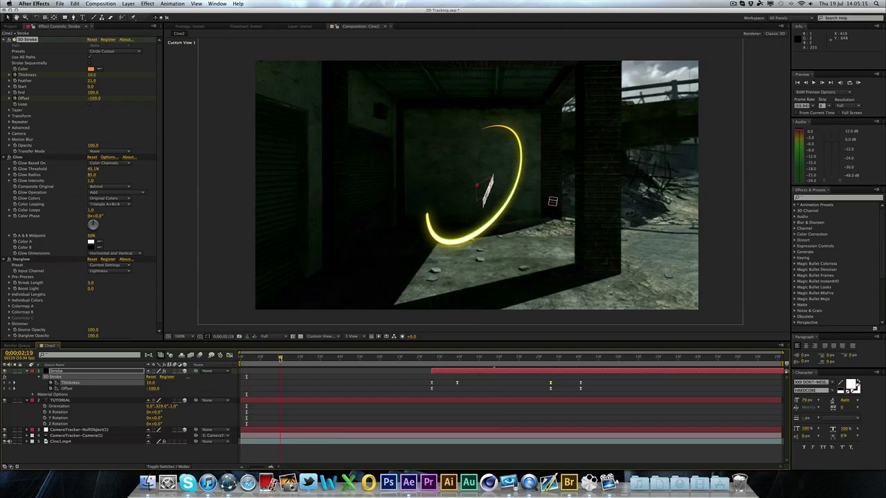
{"action": "key", "text": "ctrl+z"}
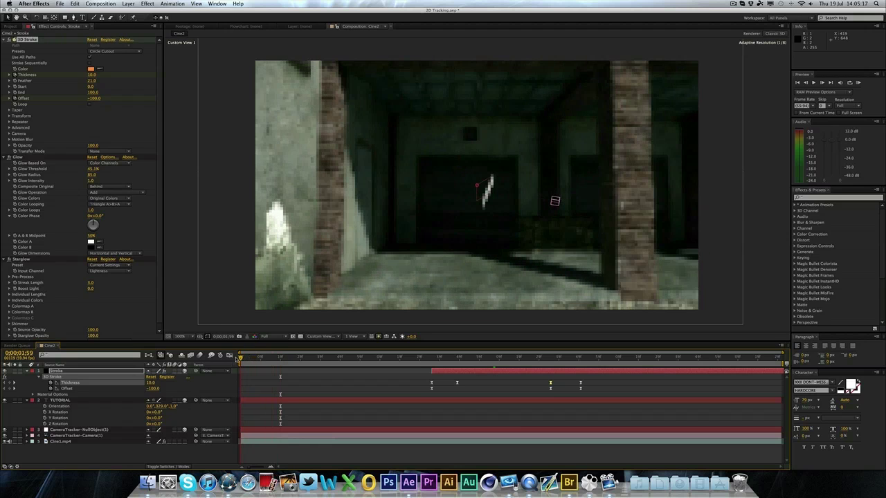
{"action": "left_click_drag", "start_coordinate": [241, 360], "coordinate": [511, 359]}
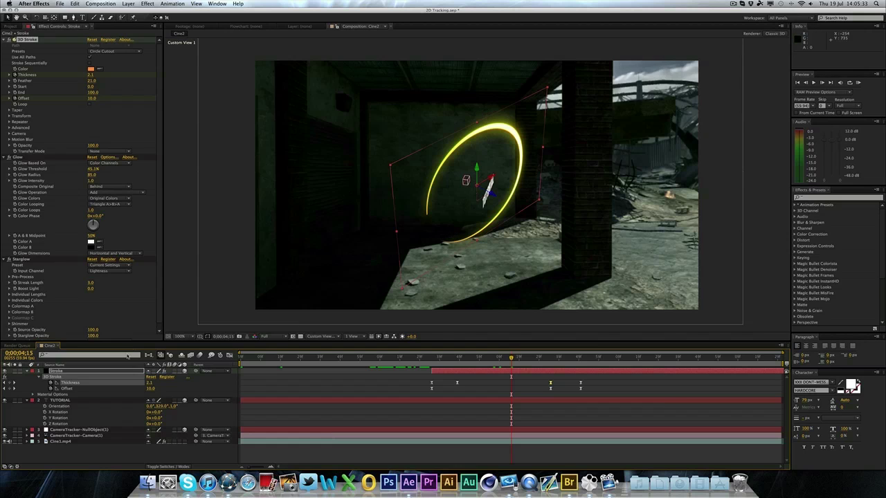
{"action": "key", "text": "r"}
{"action": "mouse_move", "coordinate": [158, 376]}
{"action": "left_mouse_down"}
{"action": "mouse_move", "coordinate": [180, 377]}
{"action": "mouse_move", "coordinate": [170, 376]}
{"action": "left_mouse_up"}
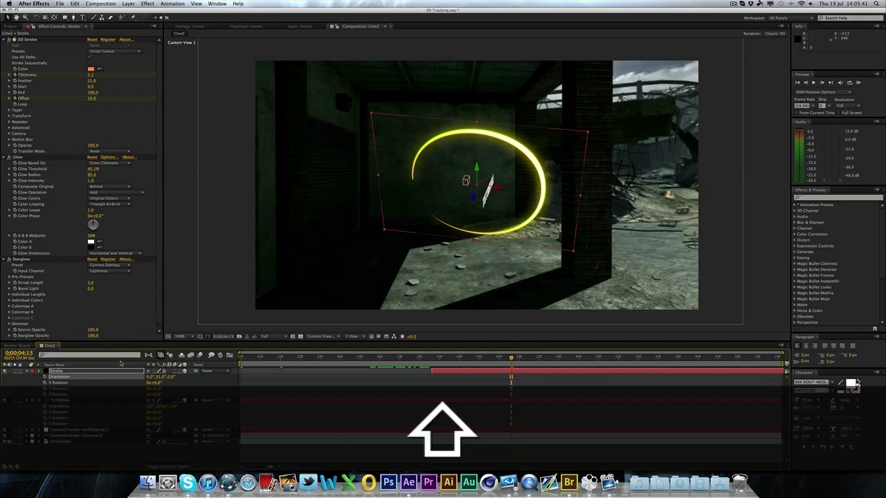
Scale the Stroke ring down to about 7–9% and raise it slightly along the Y axis
{"action": "key", "text": "shift+s"}
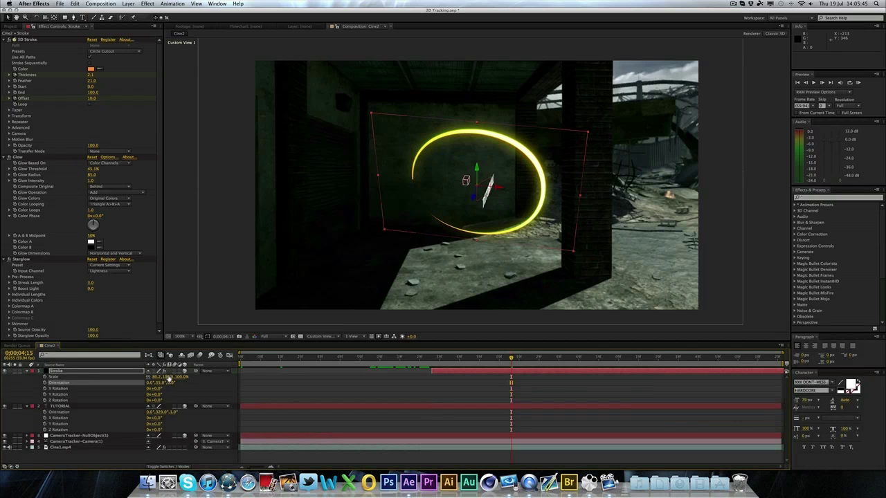
{"action": "left_click_drag", "start_coordinate": [168, 380], "coordinate": [122, 379]}
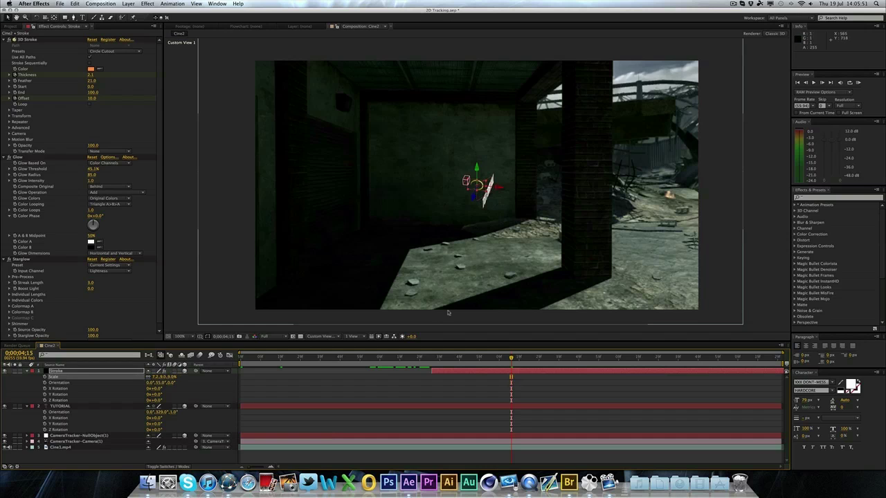
{"action": "mouse_move", "coordinate": [477, 182]}
{"action": "left_mouse_down"}
{"action": "mouse_move", "coordinate": [501, 182]}
{"action": "mouse_move", "coordinate": [481, 183]}
{"action": "left_mouse_up"}
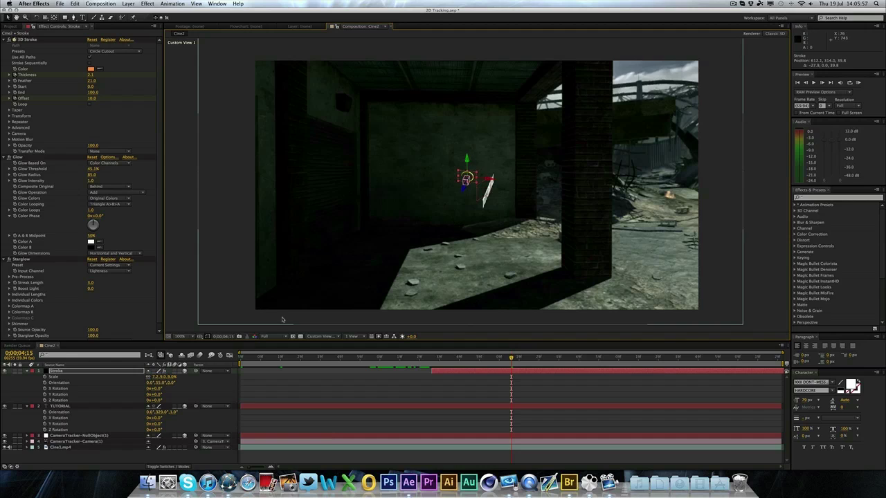
{"action": "left_click", "coordinate": [321, 337]}
Switch to the Active Camera view and position the ring between the pillars
{"action": "left_click", "coordinate": [324, 344]}
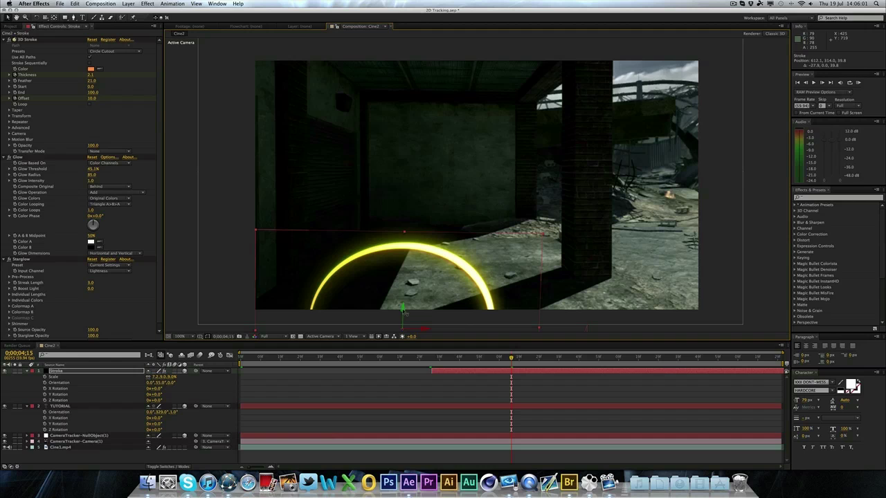
{"action": "left_click_drag", "start_coordinate": [403, 303], "coordinate": [405, 293]}
{"action": "left_click_drag", "start_coordinate": [409, 283], "coordinate": [410, 296]}
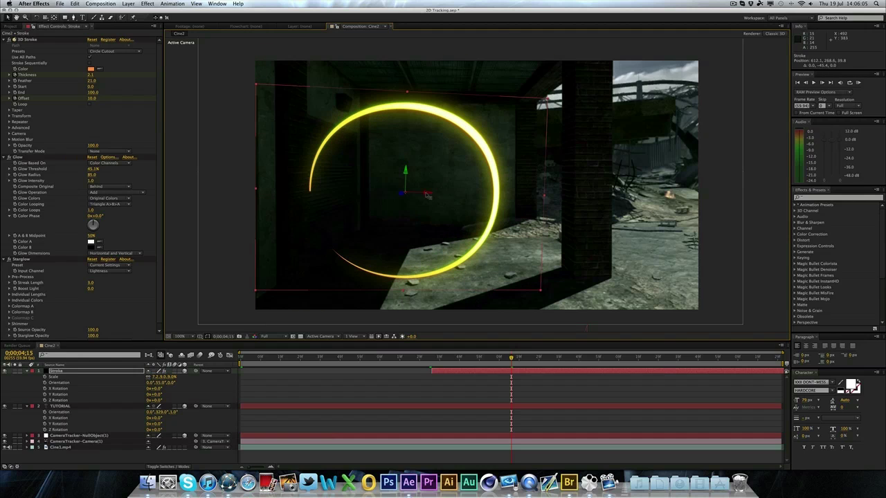
{"action": "mouse_move", "coordinate": [428, 196]}
{"action": "left_mouse_down"}
{"action": "mouse_move", "coordinate": [477, 196]}
{"action": "mouse_move", "coordinate": [461, 196]}
{"action": "mouse_move", "coordinate": [454, 271]}
{"action": "left_mouse_up"}
Turn the stroke colour magenta pink and apply the Star Prism Starglow preset
{"action": "left_click", "coordinate": [90, 69]}
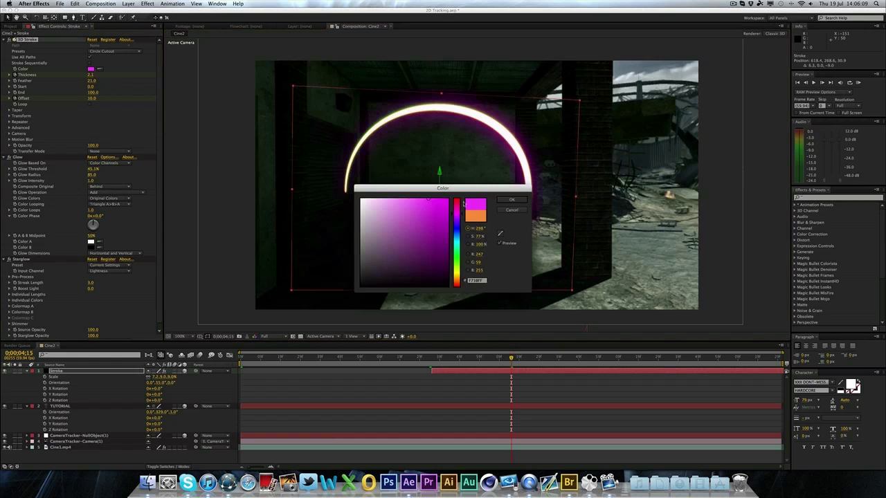
{"action": "left_click", "coordinate": [510, 200]}
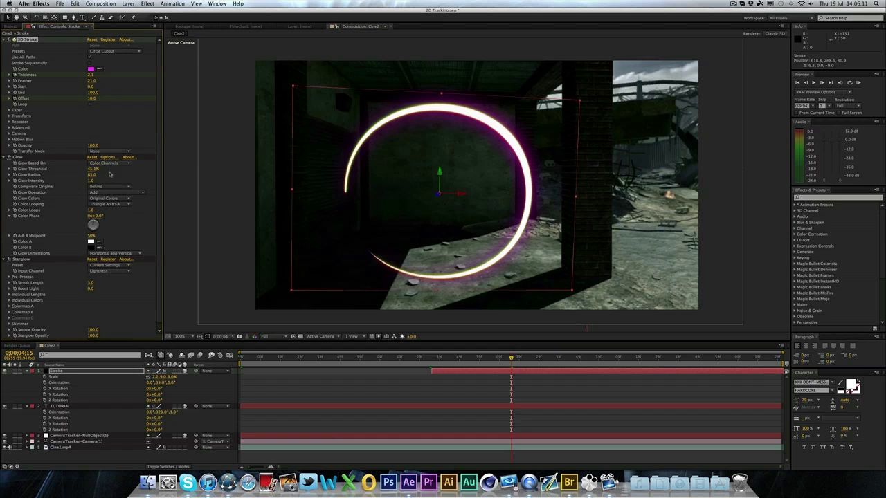
{"action": "left_click", "coordinate": [111, 267]}
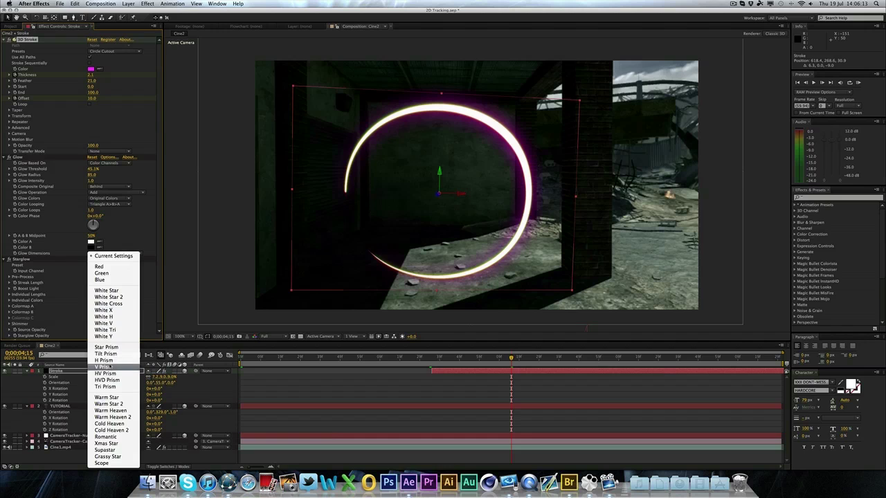
{"action": "left_click", "coordinate": [111, 349]}
{"action": "left_click", "coordinate": [188, 264]}
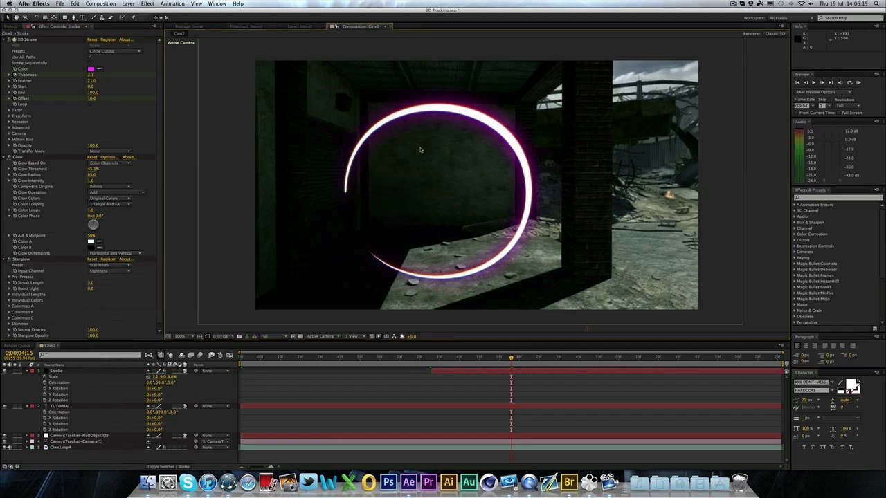
Preview the ring animation and enlarge the ring slightly
{"action": "left_click_drag", "start_coordinate": [439, 362], "coordinate": [515, 367]}
{"action": "key", "text": "space"}
{"action": "left_click", "coordinate": [441, 375]}
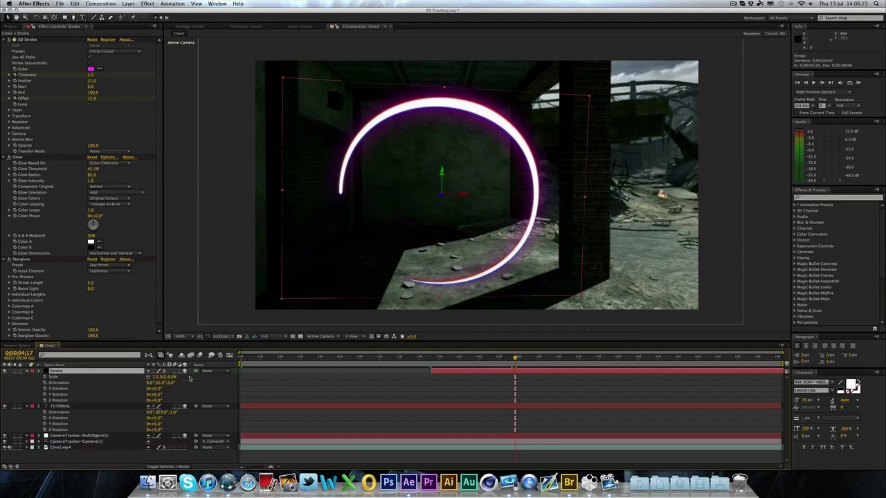
{"action": "key", "text": "Page_Up"}
{"action": "key", "text": "Page_Up"}
{"action": "key", "text": "Page_Up"}
{"action": "key", "text": "Page_Up"}
{"action": "key", "text": "Page_Up"}
{"action": "key", "text": "Page_Up"}
{"action": "key", "text": "Page_Up"}
{"action": "key", "text": "Page_Up"}
{"action": "key", "text": "Page_Up"}
{"action": "key", "text": "Page_Up"}
{"action": "key", "text": "Page_Up"}
{"action": "key", "text": "Page_Up"}
{"action": "key", "text": "Page_Up"}
{"action": "key", "text": "Page_Up"}
{"action": "key", "text": "Page_Up"}
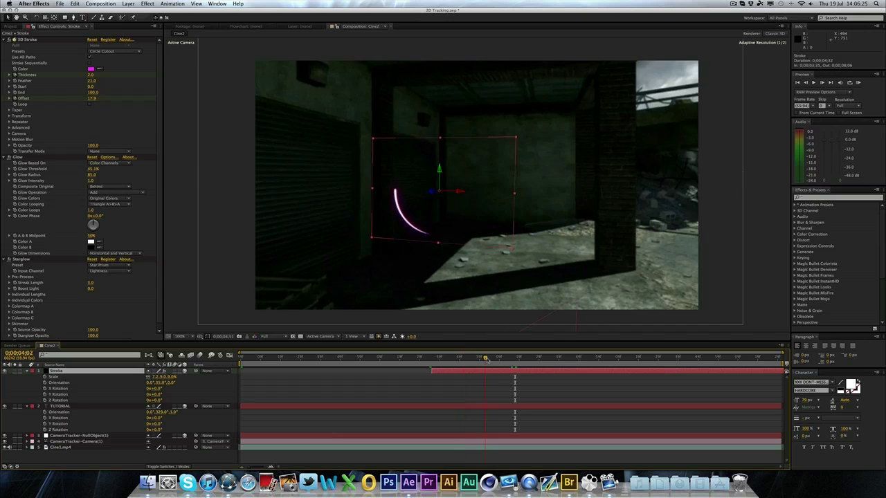
{"action": "left_click_drag", "start_coordinate": [162, 376], "coordinate": [188, 376]}
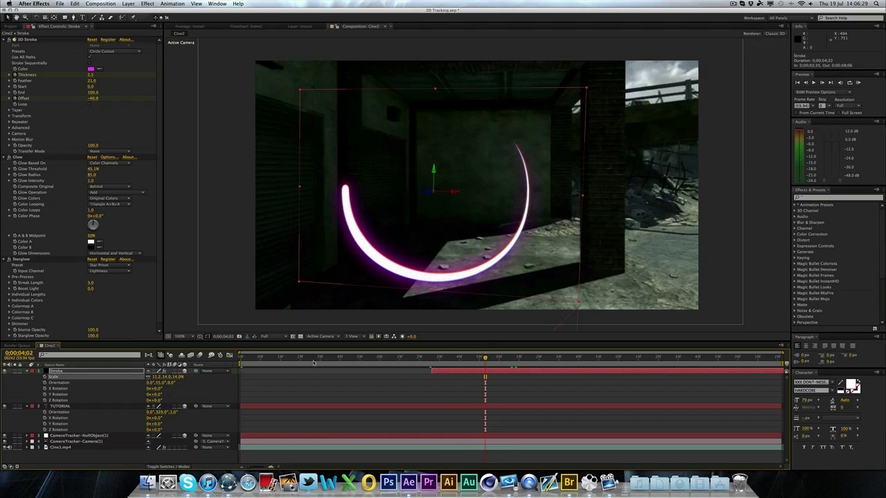
{"action": "left_click_drag", "start_coordinate": [462, 357], "coordinate": [491, 358]}
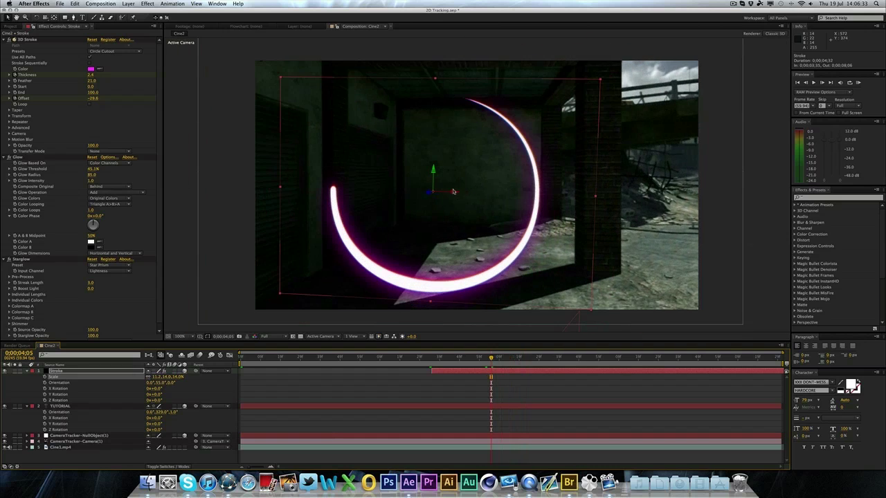
Shift the ring slightly left, recheck its animation, and open 2DTracking.mp4 for comparison
{"action": "left_click_drag", "start_coordinate": [454, 191], "coordinate": [425, 191]}
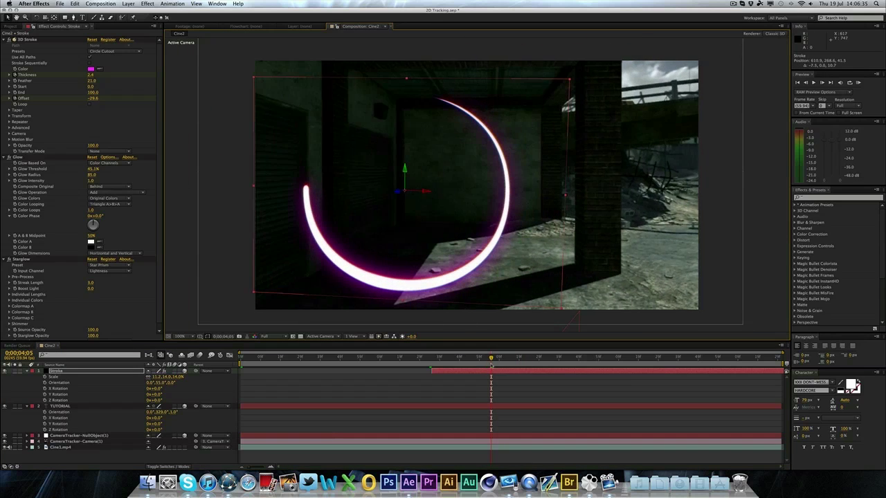
{"action": "left_click_drag", "start_coordinate": [464, 359], "coordinate": [499, 360]}
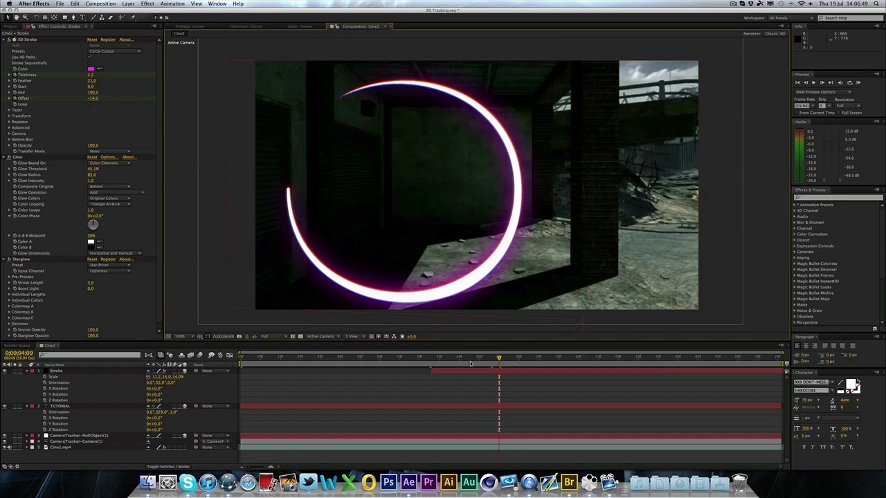
{"action": "mouse_move", "coordinate": [491, 361]}
{"action": "left_mouse_down"}
{"action": "mouse_move", "coordinate": [333, 359]}
{"action": "mouse_move", "coordinate": [407, 368]}
{"action": "mouse_move", "coordinate": [629, 365]}
{"action": "mouse_move", "coordinate": [479, 361]}
{"action": "left_mouse_up"}
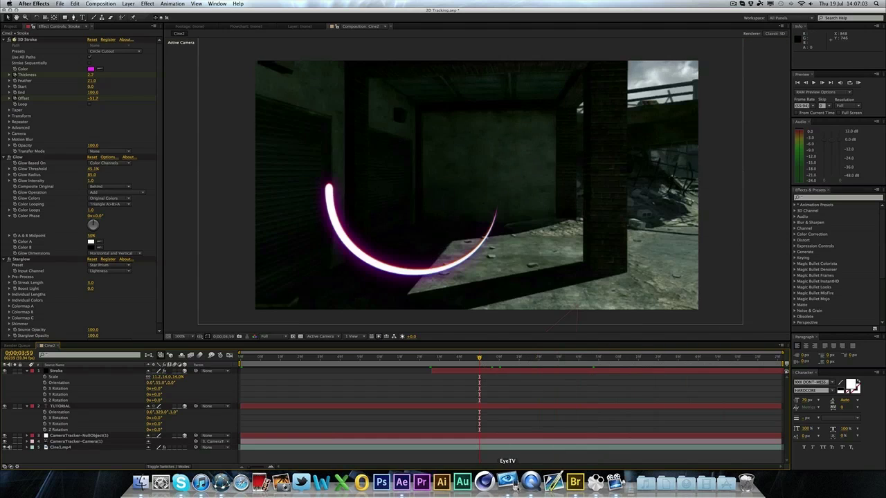
{"action": "left_click", "coordinate": [484, 481]}
Play and skim the 2DTracking.mp4 render to the title shot, then return to After Effects
{"action": "left_click", "coordinate": [419, 313]}
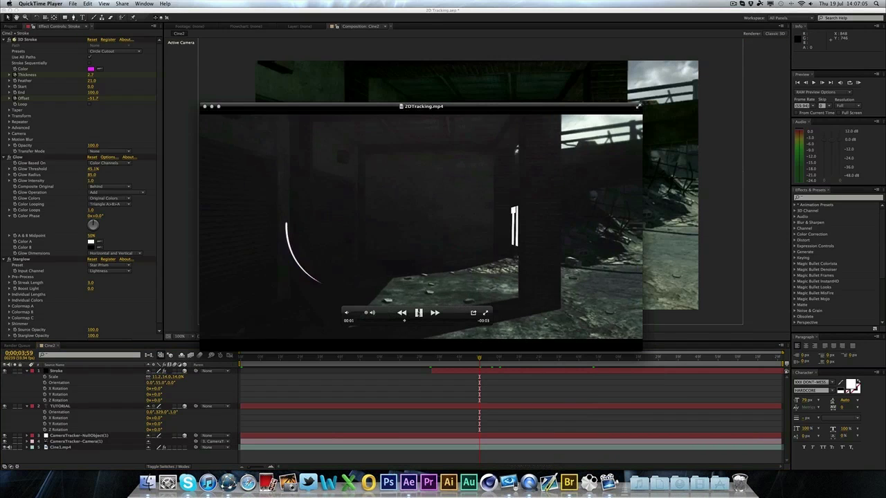
{"action": "mouse_move", "coordinate": [410, 321]}
{"action": "left_mouse_down"}
{"action": "mouse_move", "coordinate": [398, 321]}
{"action": "mouse_move", "coordinate": [443, 322]}
{"action": "mouse_move", "coordinate": [422, 323]}
{"action": "left_mouse_up"}
{"action": "left_click", "coordinate": [780, 299]}
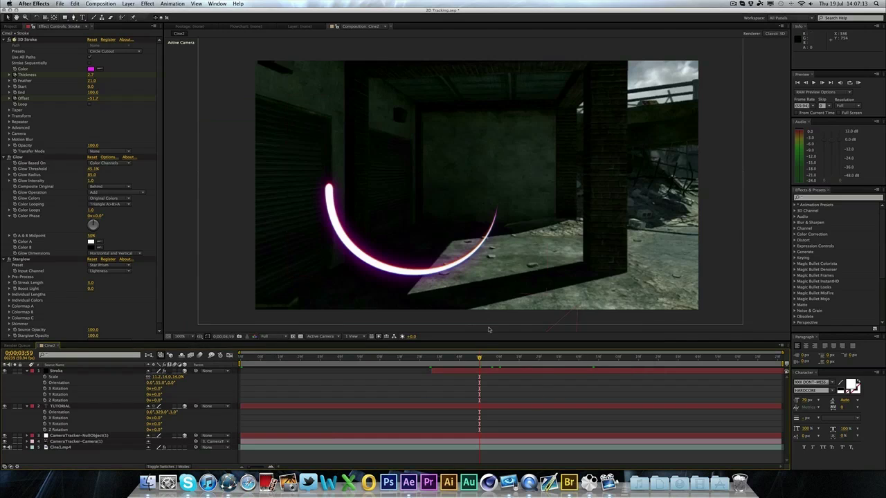
Collapse the Stroke and TUTORIAL layers' properties in the timeline
{"action": "mouse_move", "coordinate": [477, 357]}
{"action": "left_mouse_down"}
{"action": "mouse_move", "coordinate": [434, 363]}
{"action": "mouse_move", "coordinate": [538, 357]}
{"action": "mouse_move", "coordinate": [429, 364]}
{"action": "left_mouse_up"}
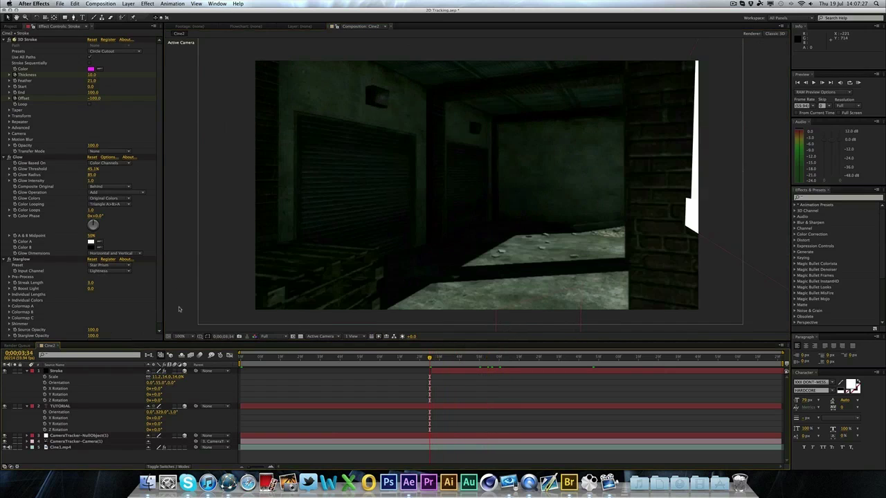
{"action": "left_click", "coordinate": [27, 371]}
{"action": "left_click", "coordinate": [28, 377]}
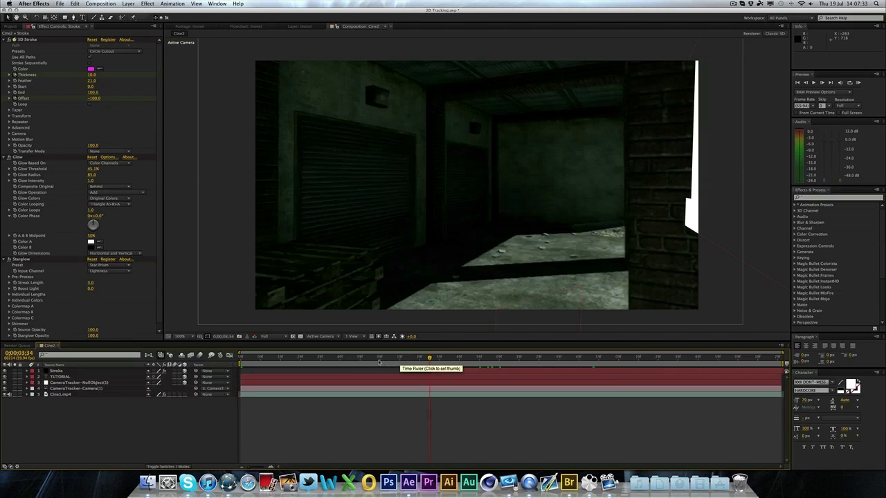
Scrub through the title shot to check the TUTORIAL title stays locked to the warehouse
{"action": "left_click", "coordinate": [379, 360]}
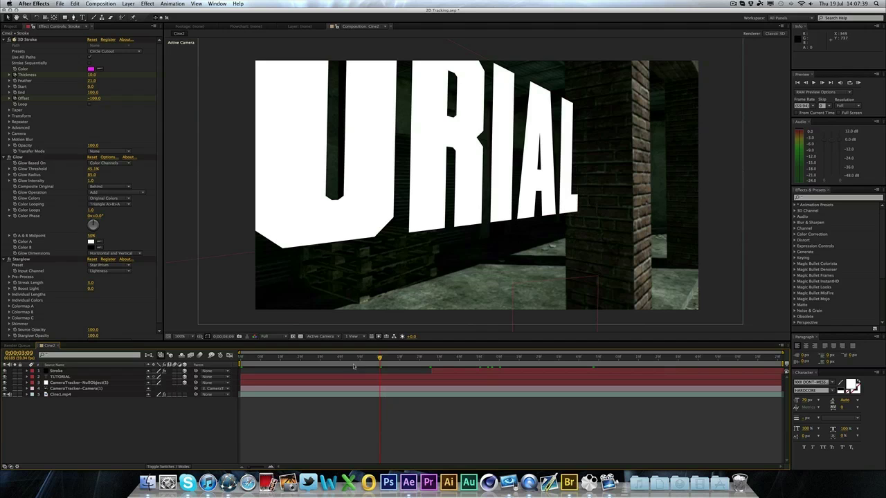
{"action": "left_click", "coordinate": [243, 358]}
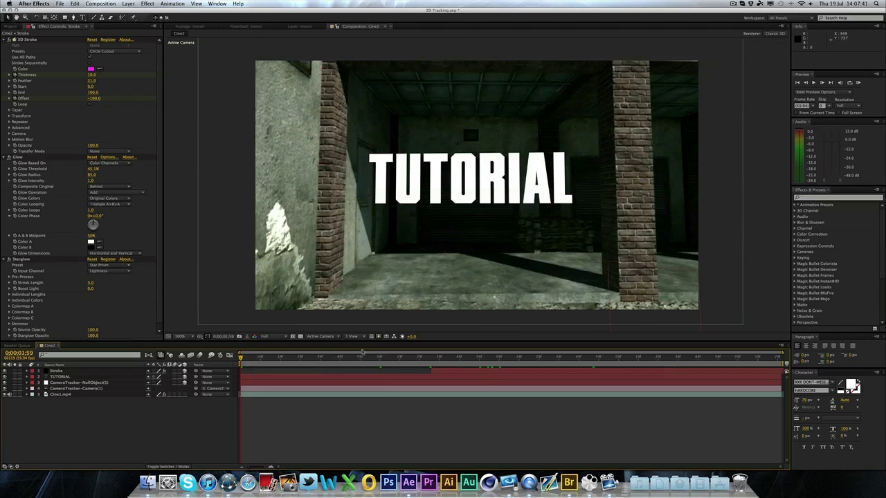
{"action": "left_click", "coordinate": [260, 360]}
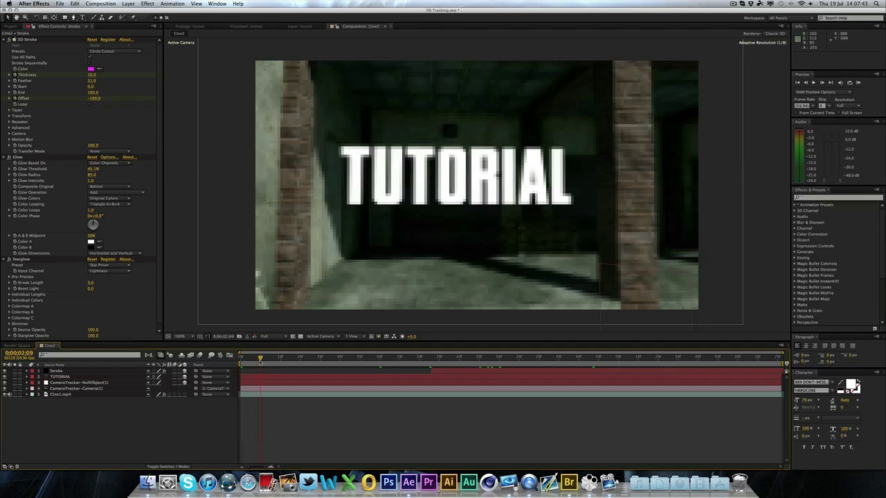
{"action": "left_click_drag", "start_coordinate": [260, 360], "coordinate": [327, 361]}
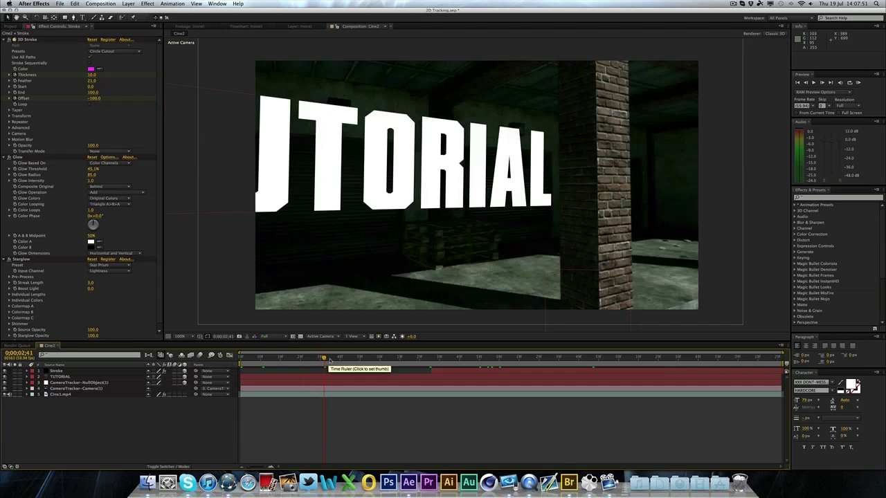
{"action": "left_click_drag", "start_coordinate": [360, 360], "coordinate": [439, 360]}
{"action": "left_click", "coordinate": [825, 5]}
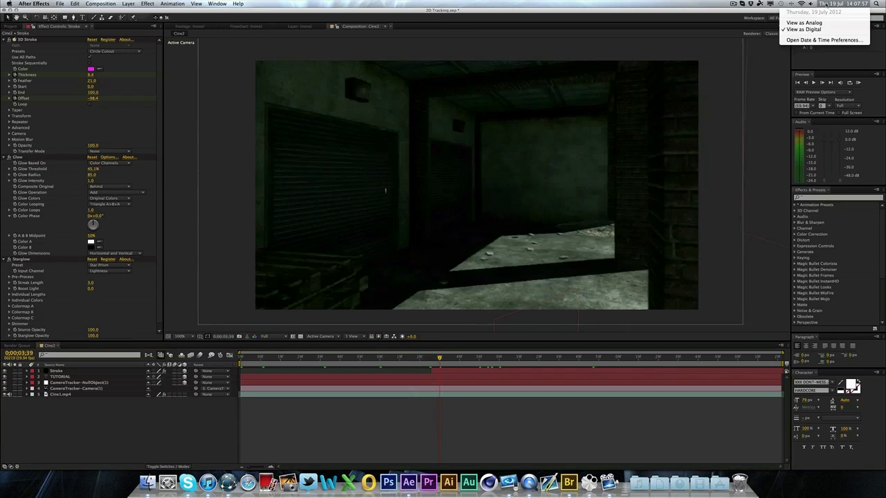
{"action": "left_click", "coordinate": [369, 298]}
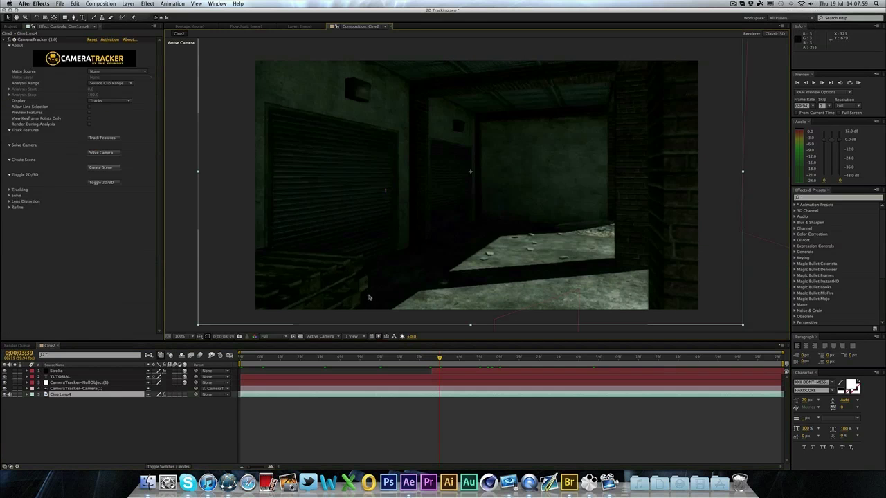
{"action": "left_click_drag", "start_coordinate": [444, 360], "coordinate": [460, 364]}
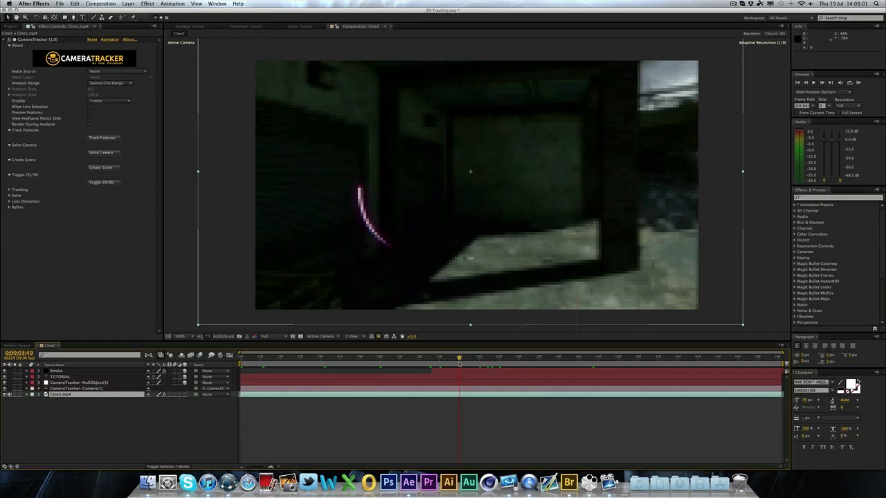
{"action": "left_click", "coordinate": [499, 360]}
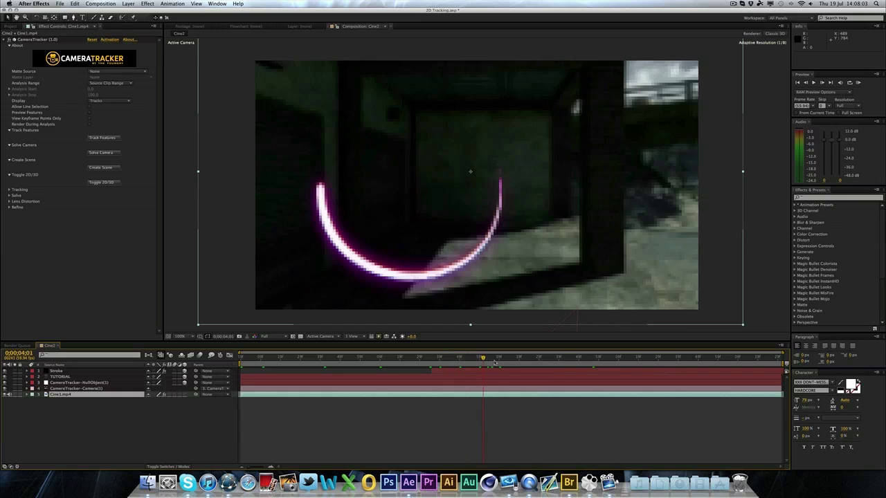
{"action": "left_click_drag", "start_coordinate": [499, 360], "coordinate": [558, 361]}
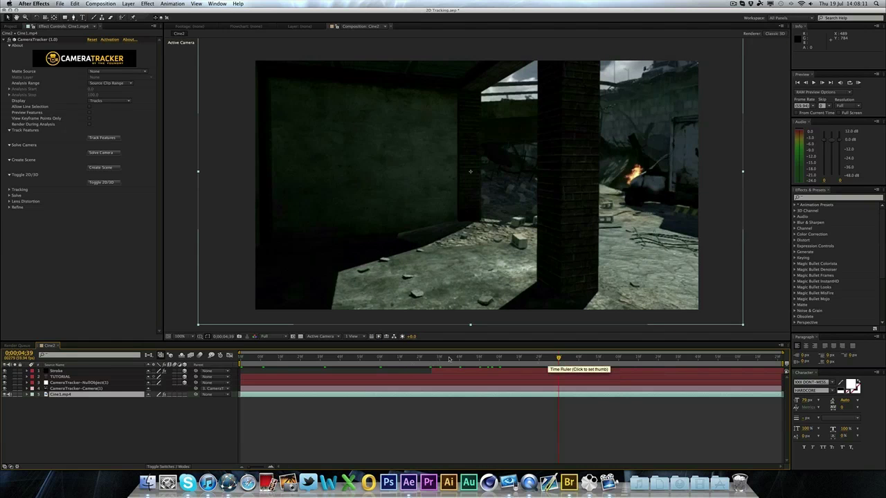
{"action": "left_click_drag", "start_coordinate": [449, 359], "coordinate": [432, 360]}
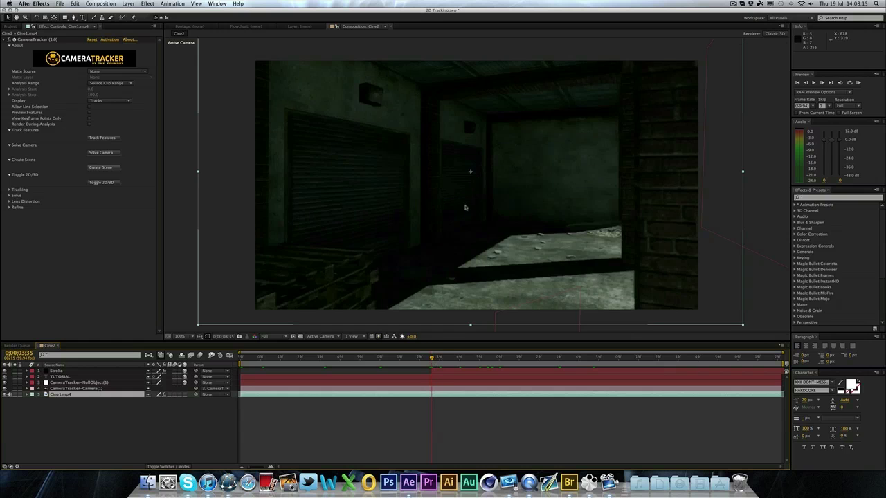
{"action": "mouse_move", "coordinate": [432, 363]}
{"action": "left_mouse_down"}
{"action": "mouse_move", "coordinate": [612, 365]}
{"action": "mouse_move", "coordinate": [432, 360]}
{"action": "left_mouse_up"}
{"action": "key", "text": "KP_0"}
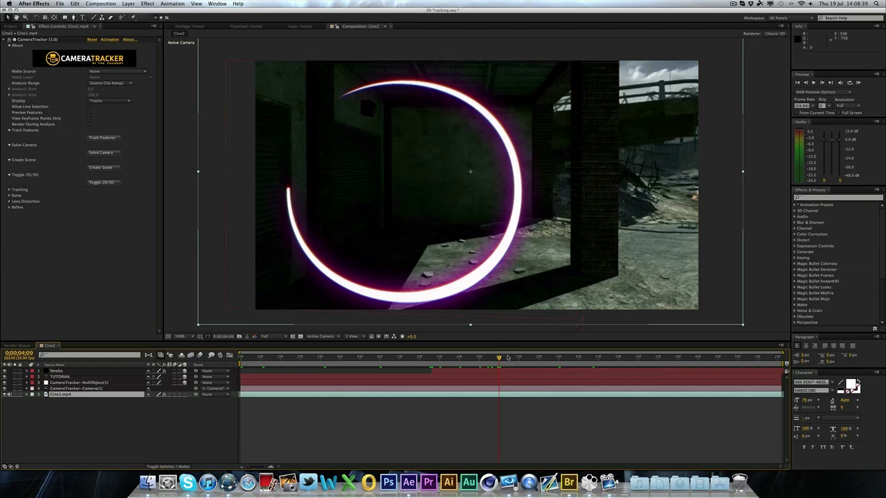
{"action": "left_click", "coordinate": [462, 357]}
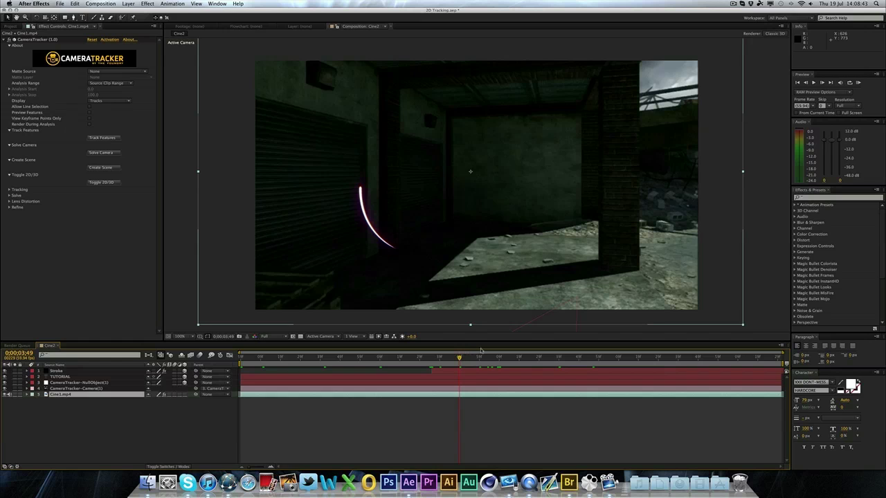
{"action": "left_click_drag", "start_coordinate": [479, 360], "coordinate": [505, 358]}
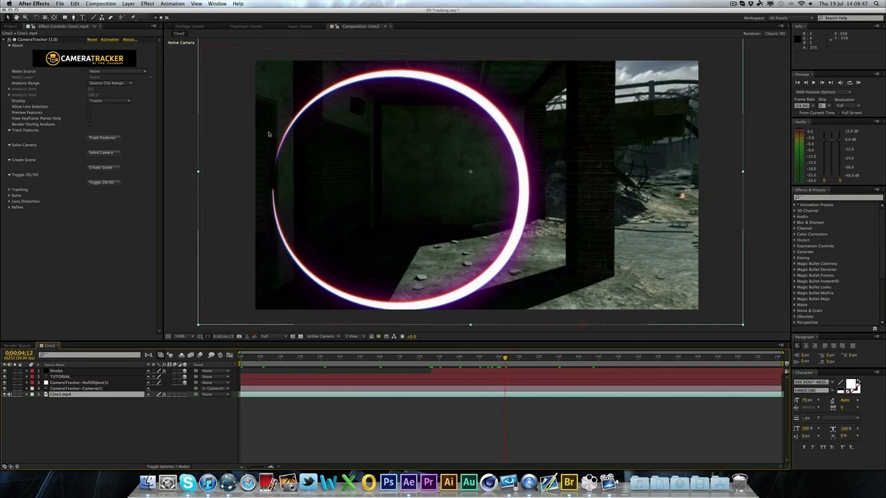
{"action": "left_click", "coordinate": [182, 158]}
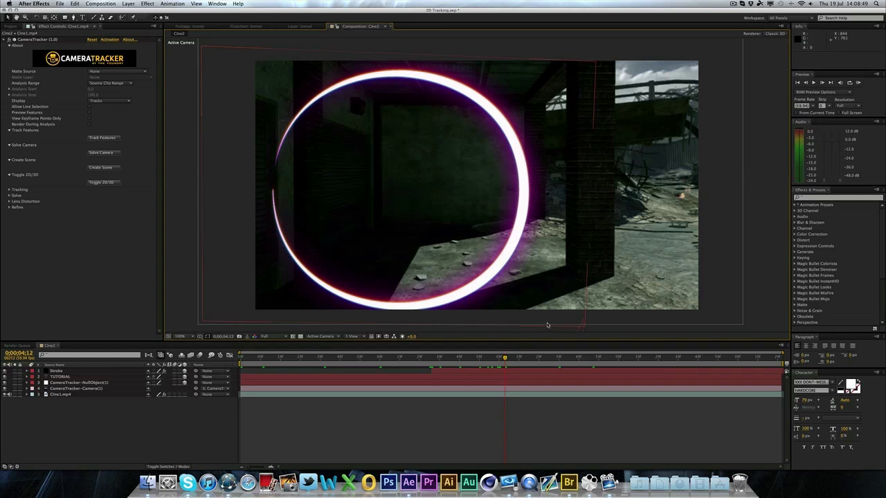
{"action": "left_click_drag", "start_coordinate": [501, 361], "coordinate": [499, 359]}
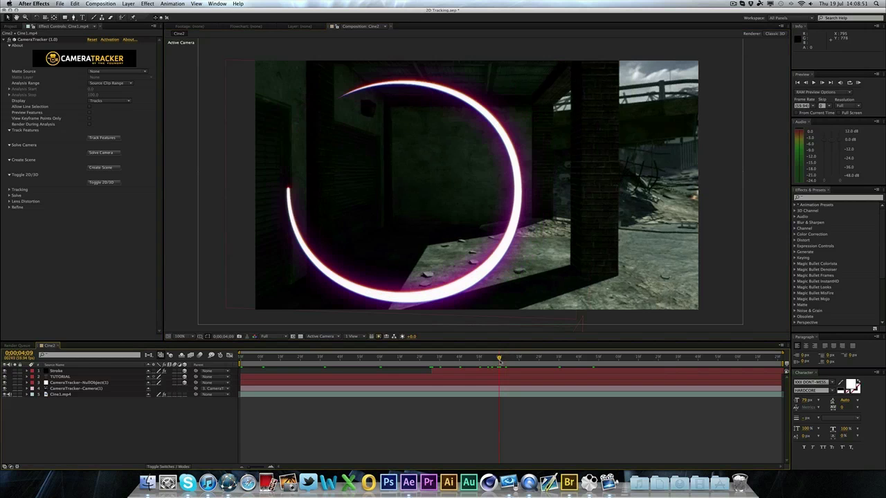
{"action": "key", "text": "space"}
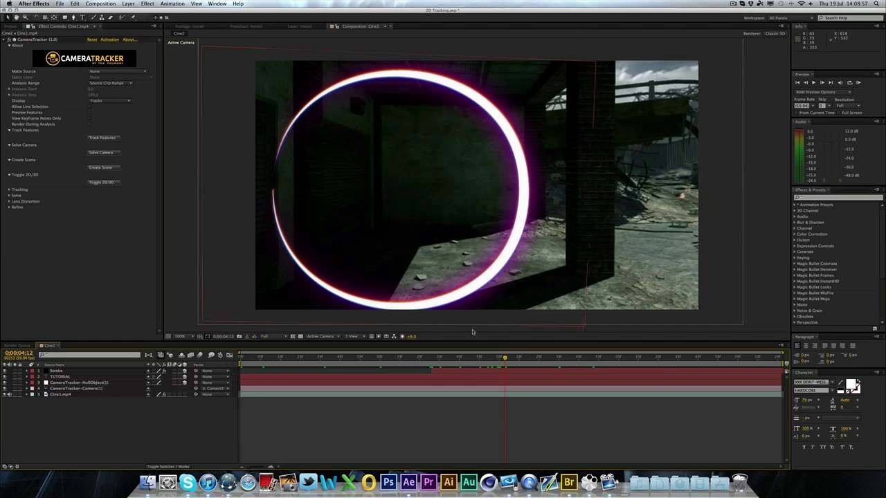
{"action": "left_click_drag", "start_coordinate": [504, 360], "coordinate": [499, 358]}
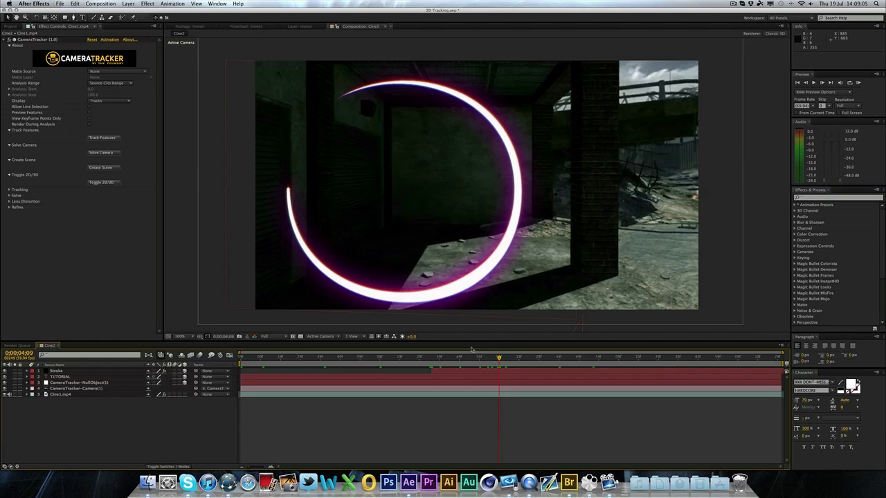
{"action": "mouse_move", "coordinate": [435, 360]}
{"action": "left_mouse_down"}
{"action": "mouse_move", "coordinate": [521, 359]}
{"action": "mouse_move", "coordinate": [505, 365]}
{"action": "left_mouse_up"}
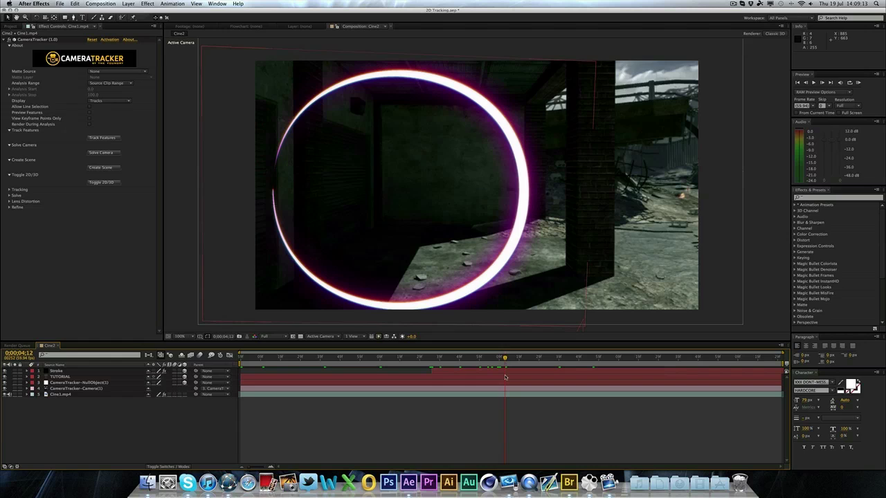